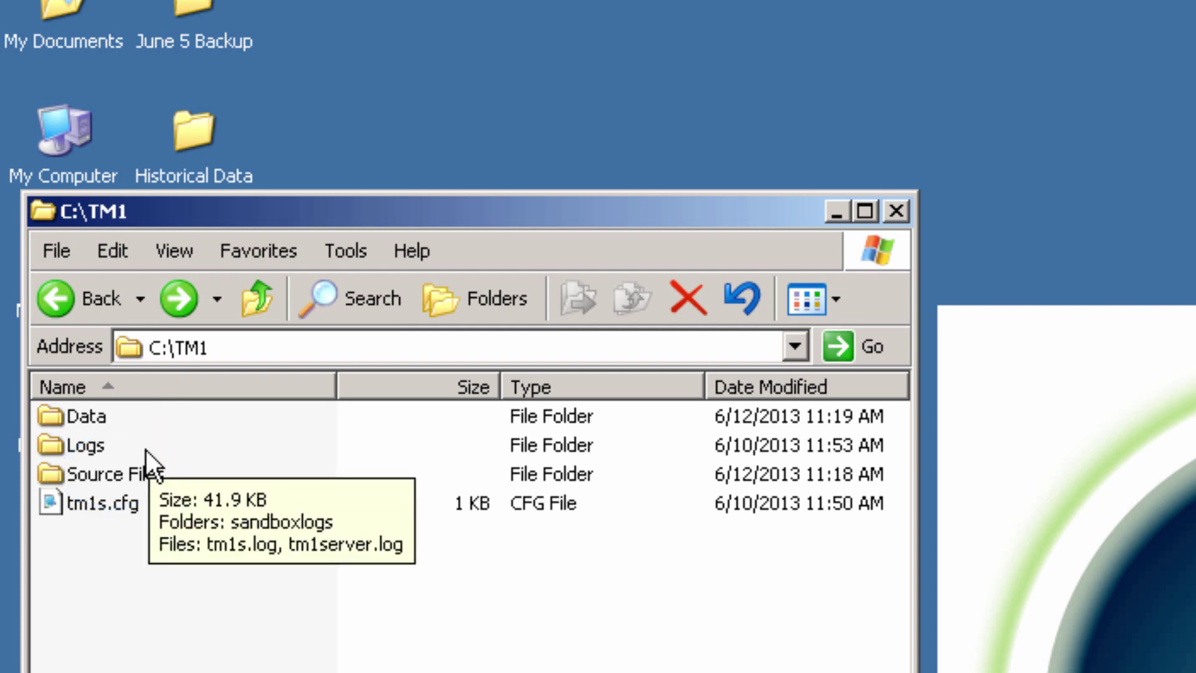
# Open Sample Employees.csv from the Source Files folder, examine its columns and records, and close it.
pyautogui.doubleClick(129, 479)
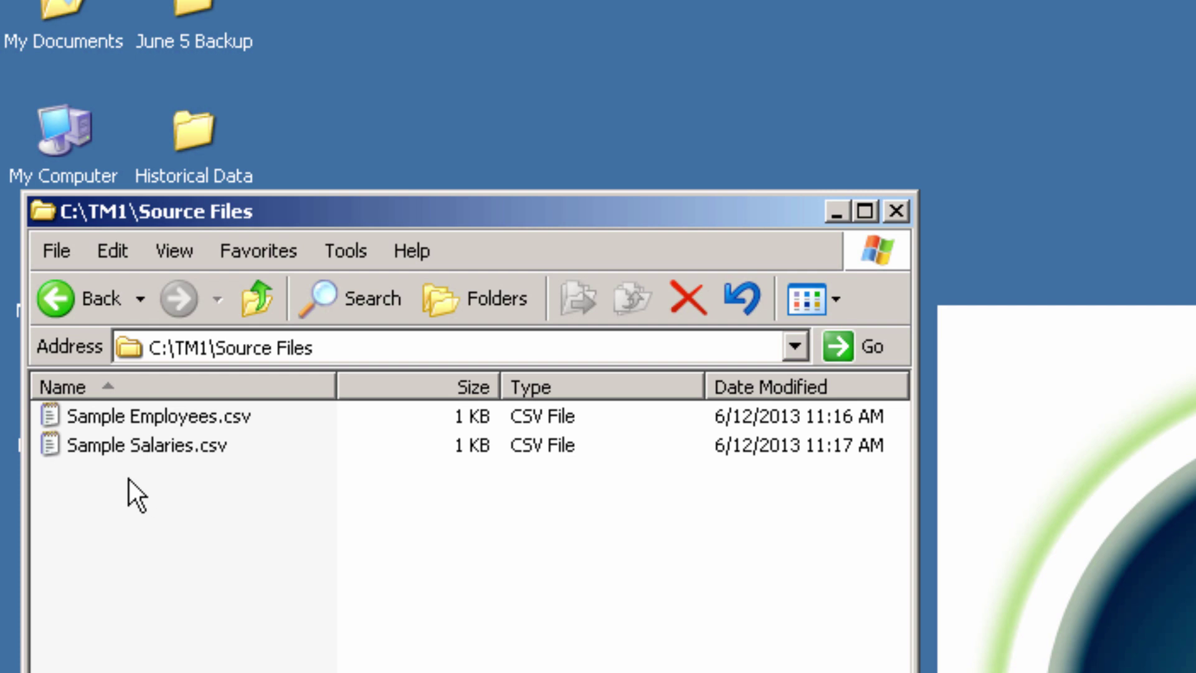
pyautogui.doubleClick(137, 416)
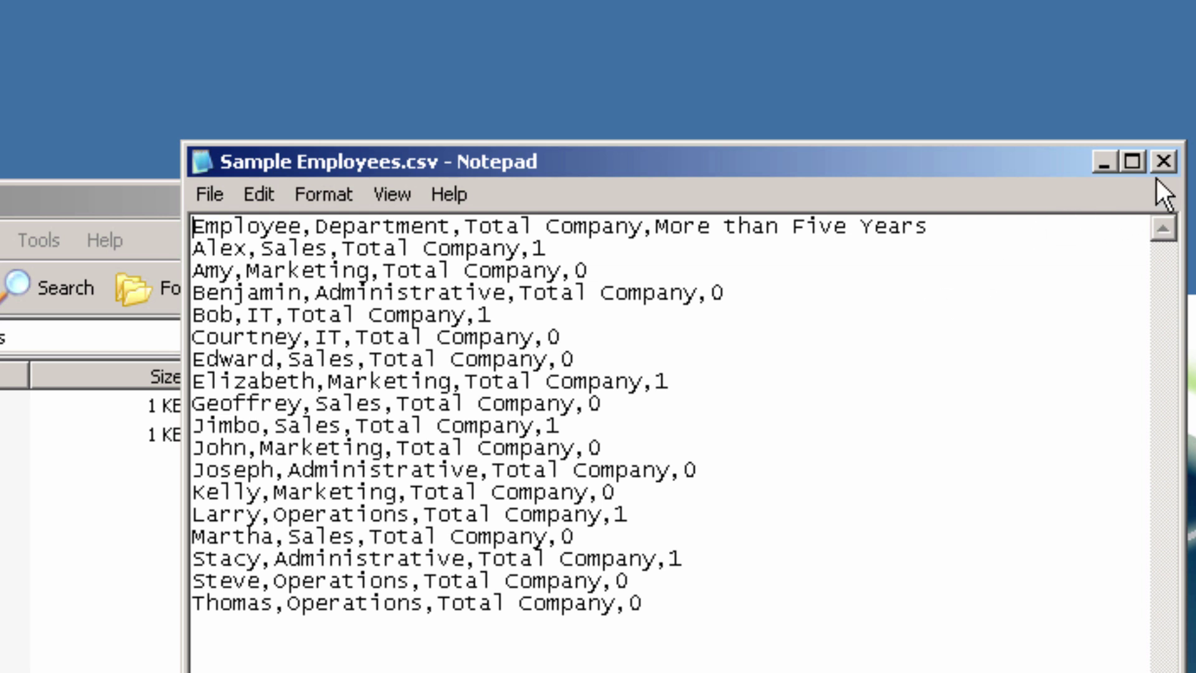
pyautogui.click(1163, 162)
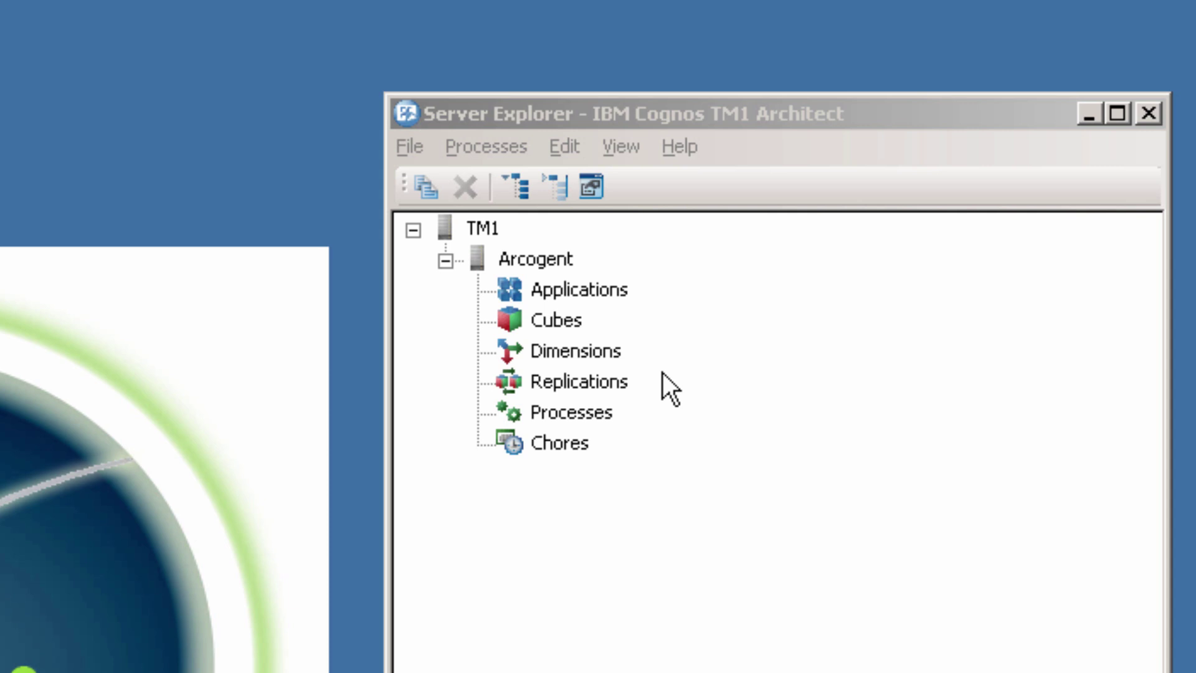
# Create a new TurboIntegrator process on the Arcogent server with the text file Sample Employees.csv as its data source.
pyautogui.rightClick(578, 413)
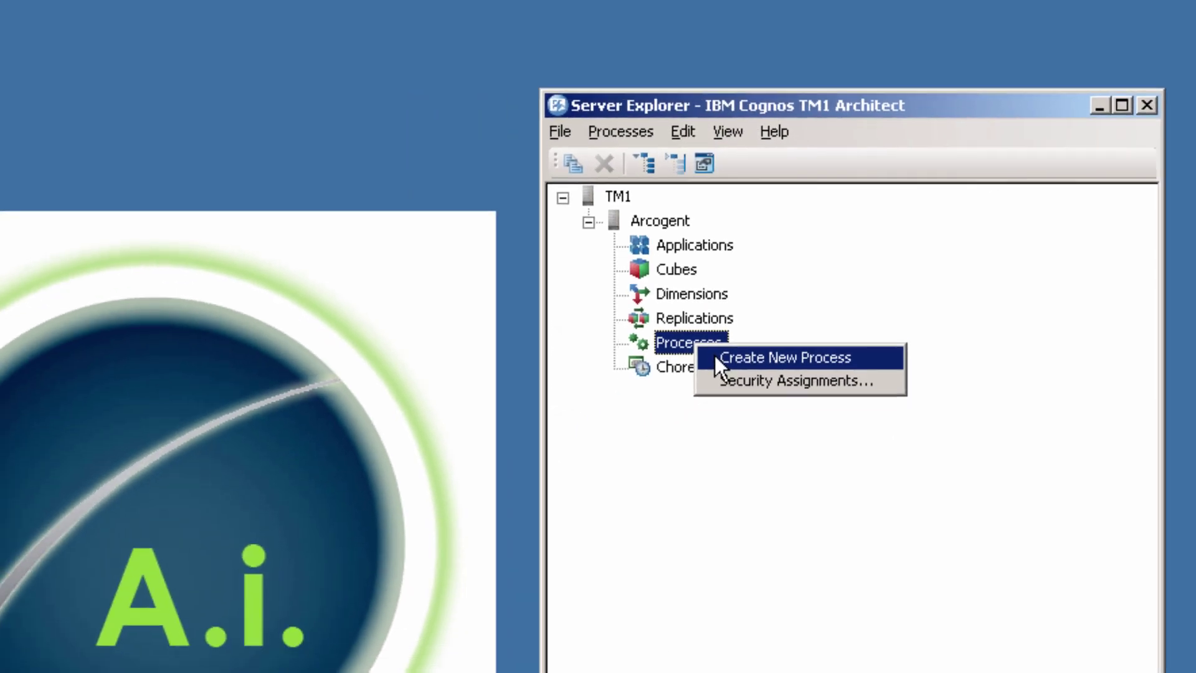
pyautogui.click(604, 429)
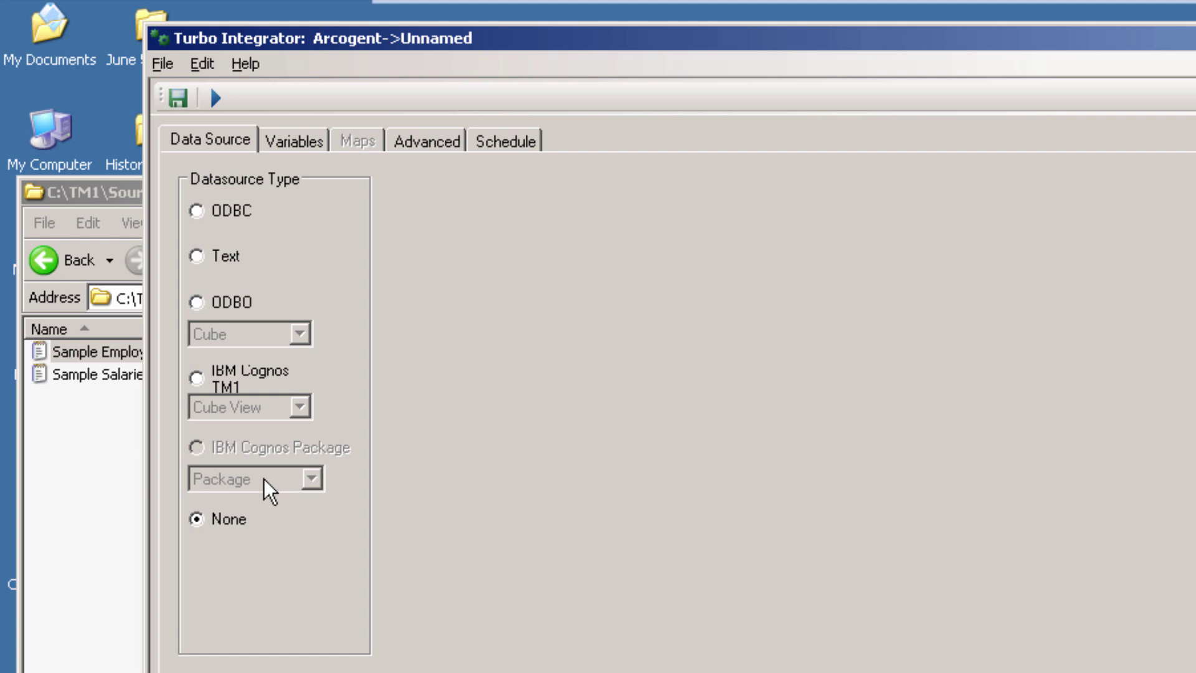
pyautogui.click(201, 257)
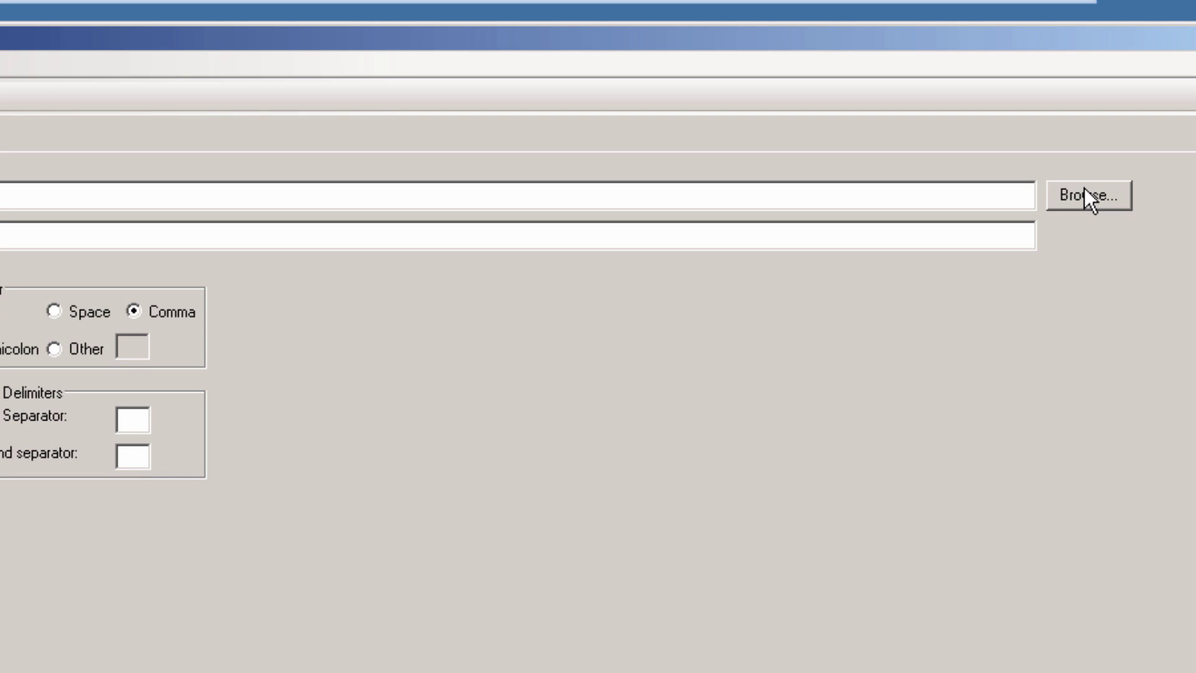
pyautogui.click(1083, 195)
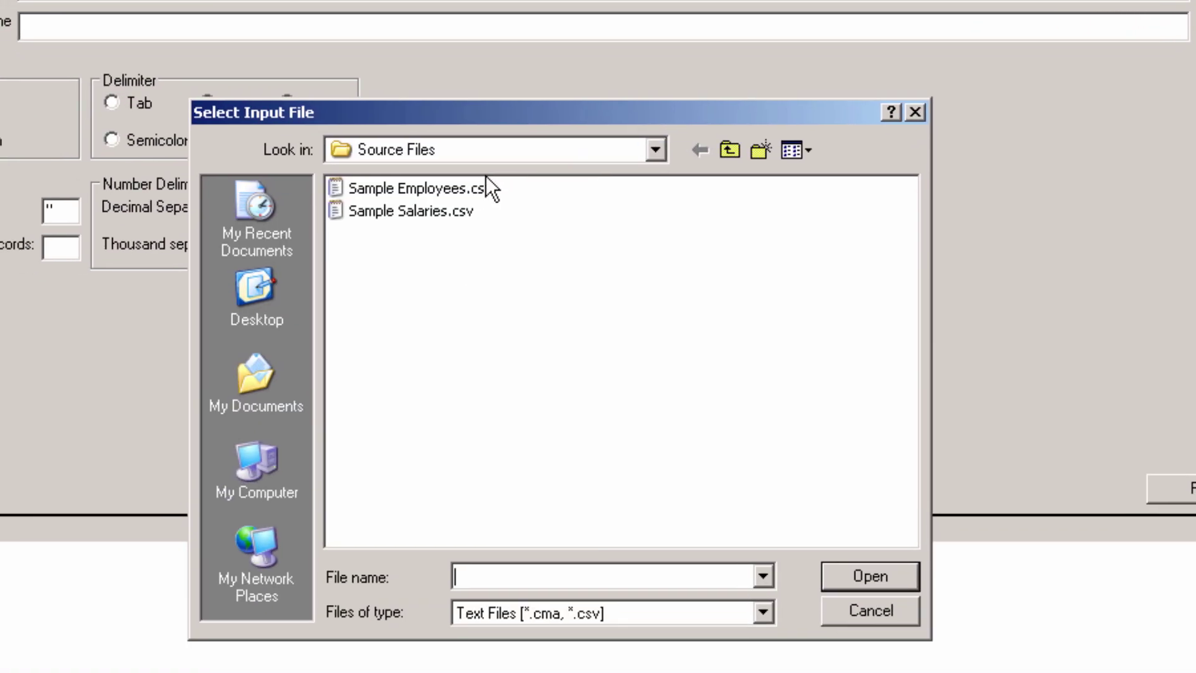
pyautogui.click(438, 190)
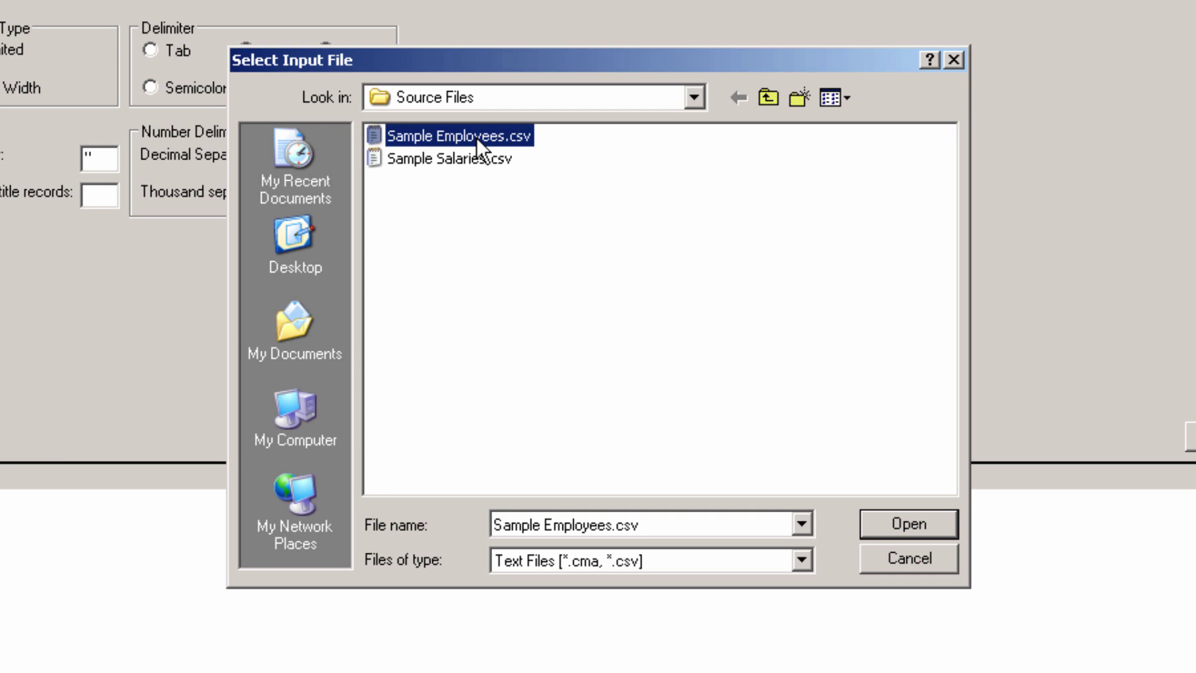
pyautogui.click(898, 526)
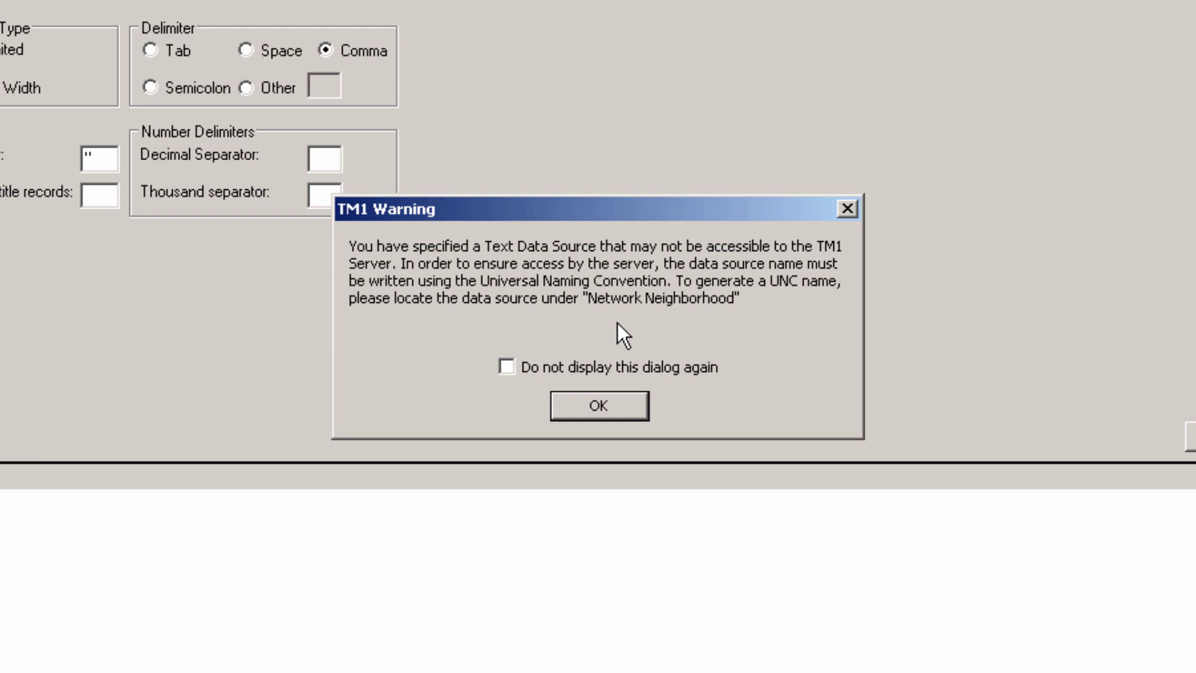
pyautogui.click(598, 406)
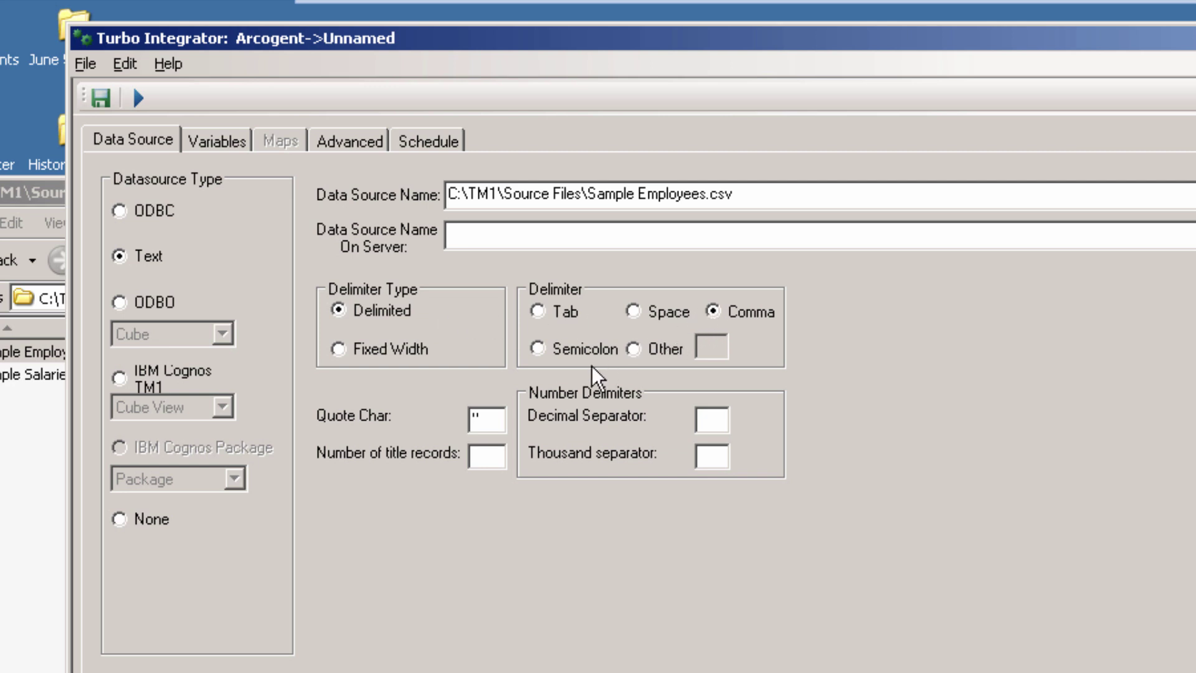
# Set the number of title records to 1 and preview the source data.
pyautogui.click(492, 458)
pyautogui.write('1')
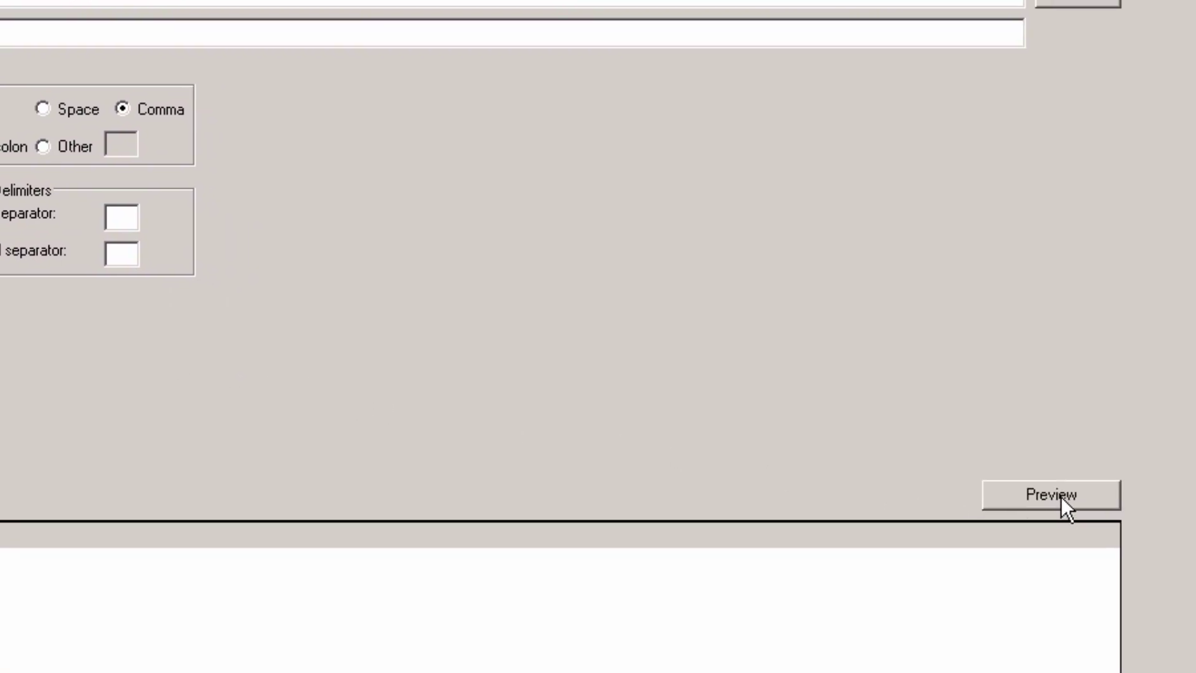
pyautogui.click(1060, 495)
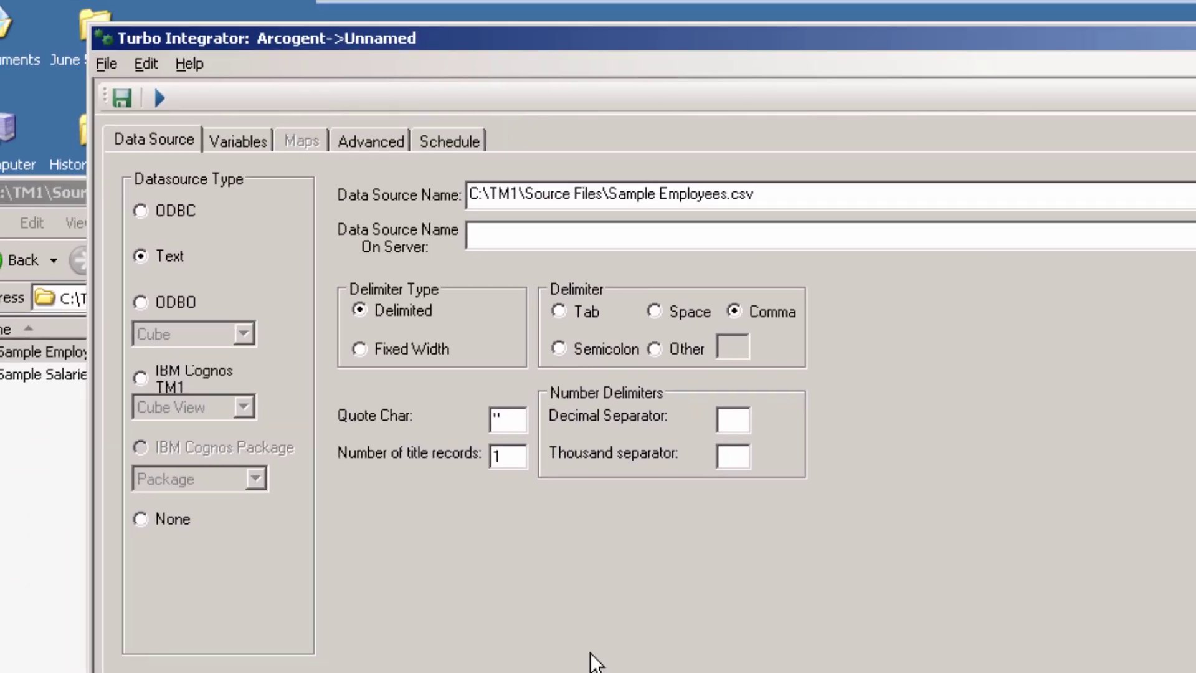
# Review the process variables and the type and contents options available for the Employee variable.
pyautogui.click(255, 149)
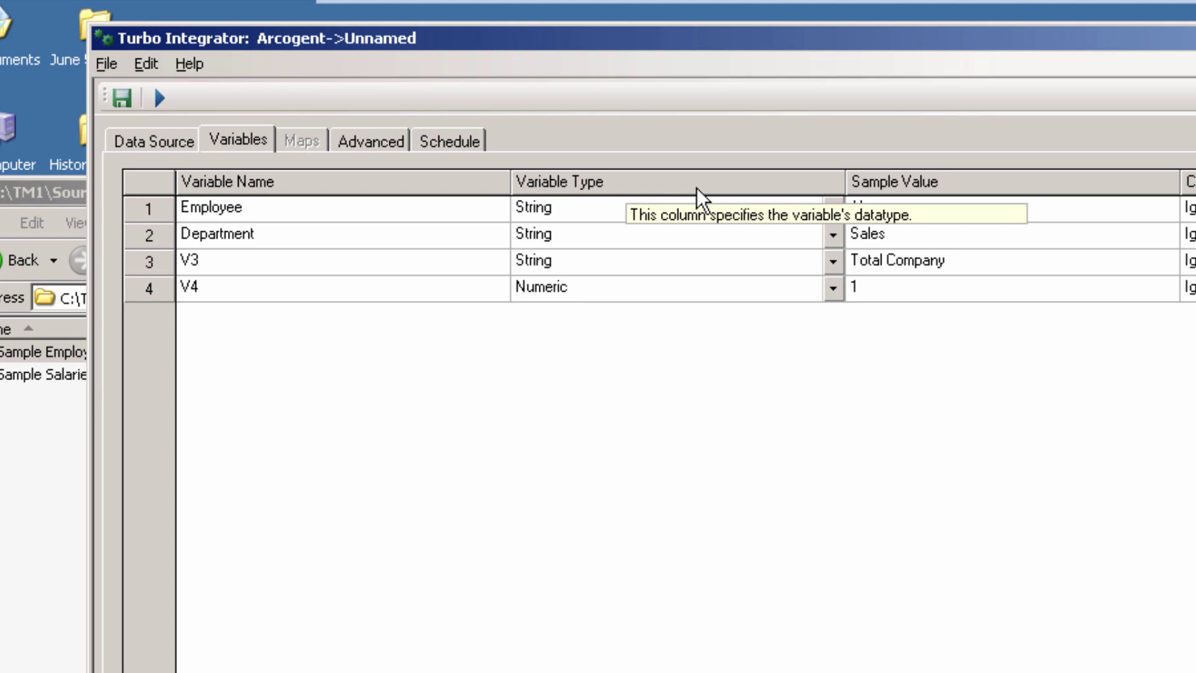
pyautogui.click(832, 210)
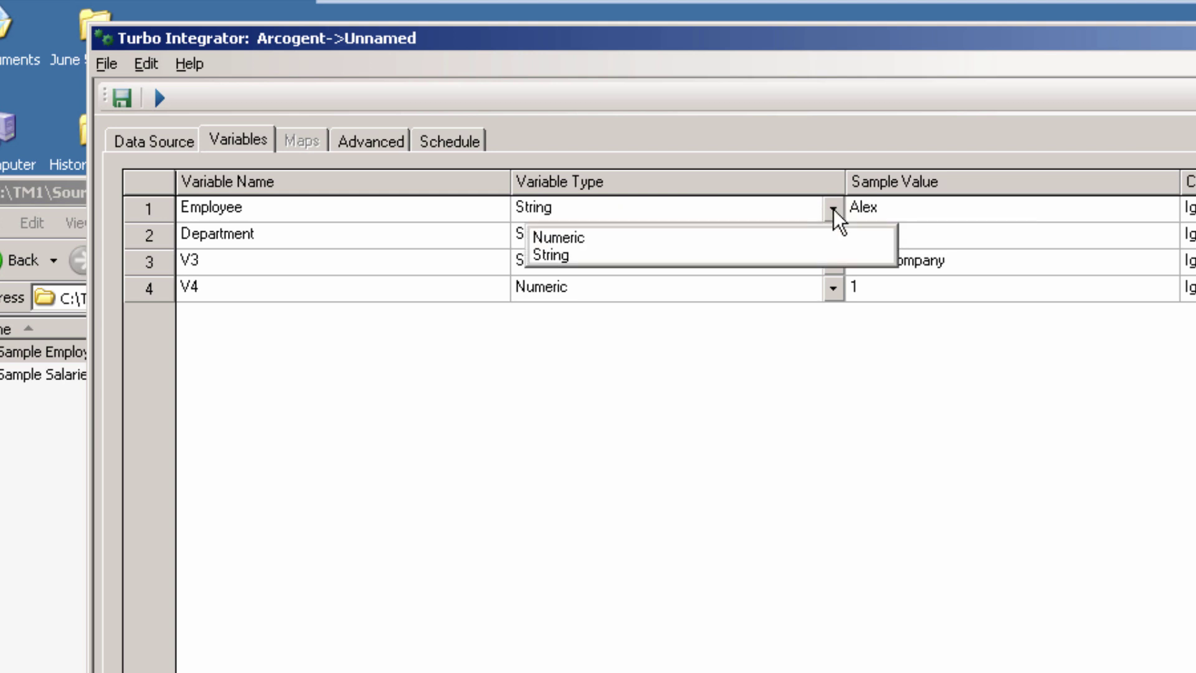
pyautogui.click(703, 255)
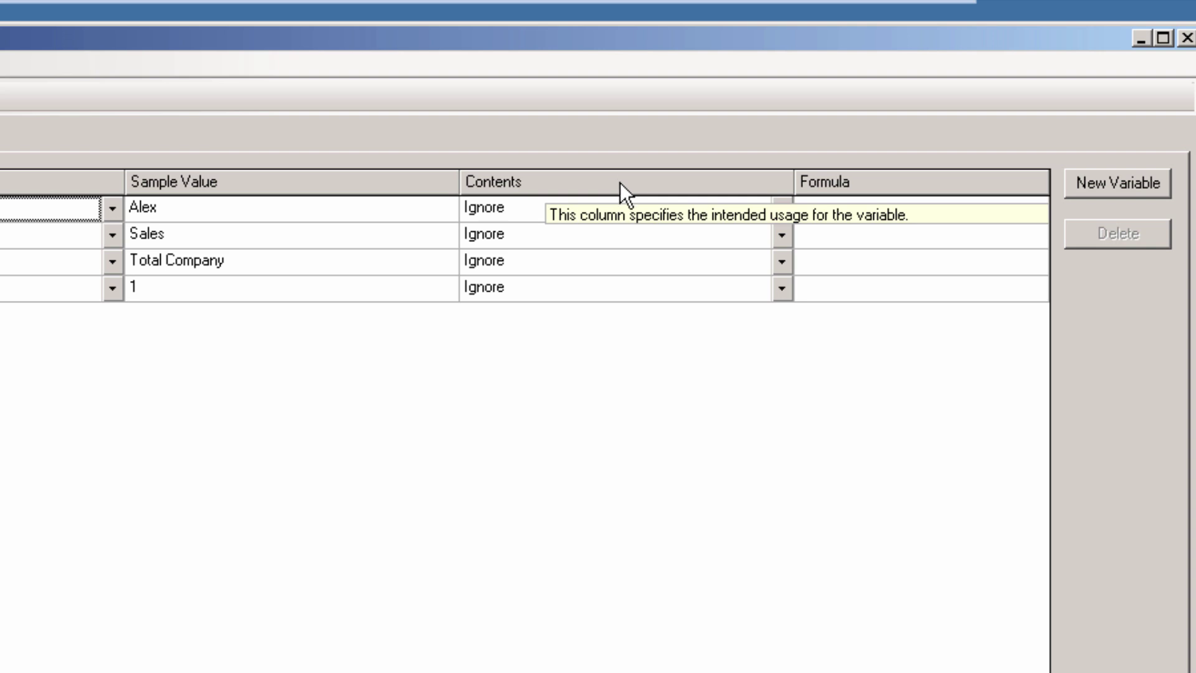
pyautogui.click(782, 207)
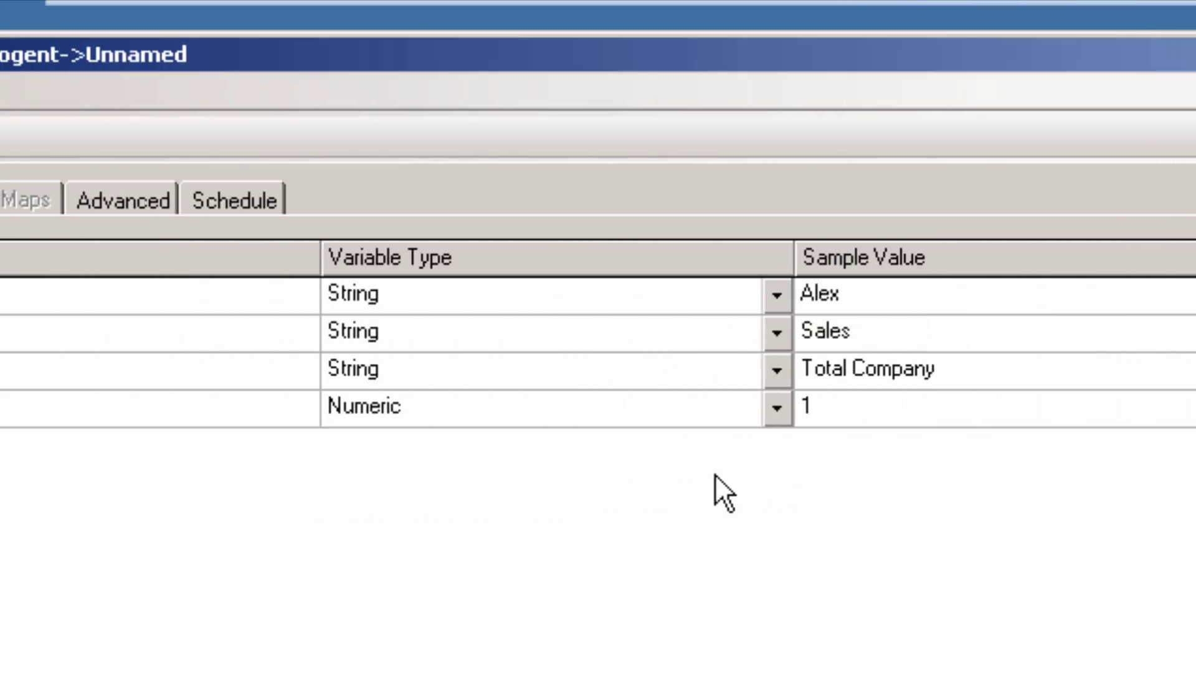
# Rename the Employee variable to vEmployee, keep its type as String, and set its contents to Element.
pyautogui.doubleClick(320, 292)
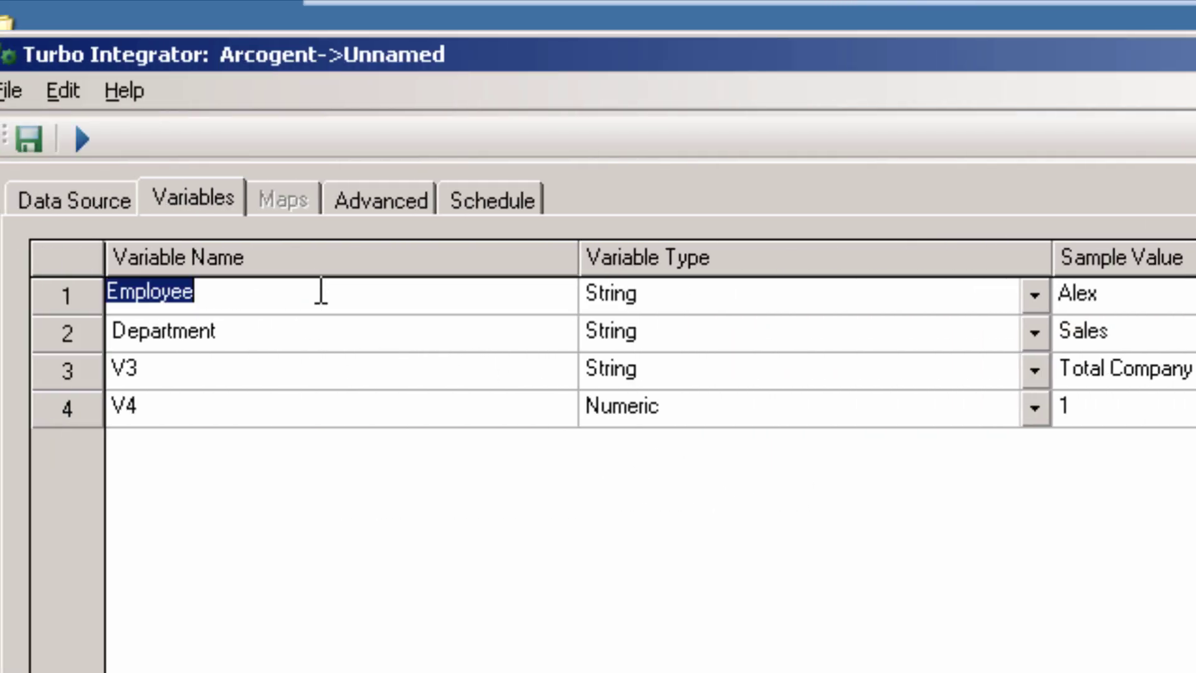
pyautogui.write('VEmployee')
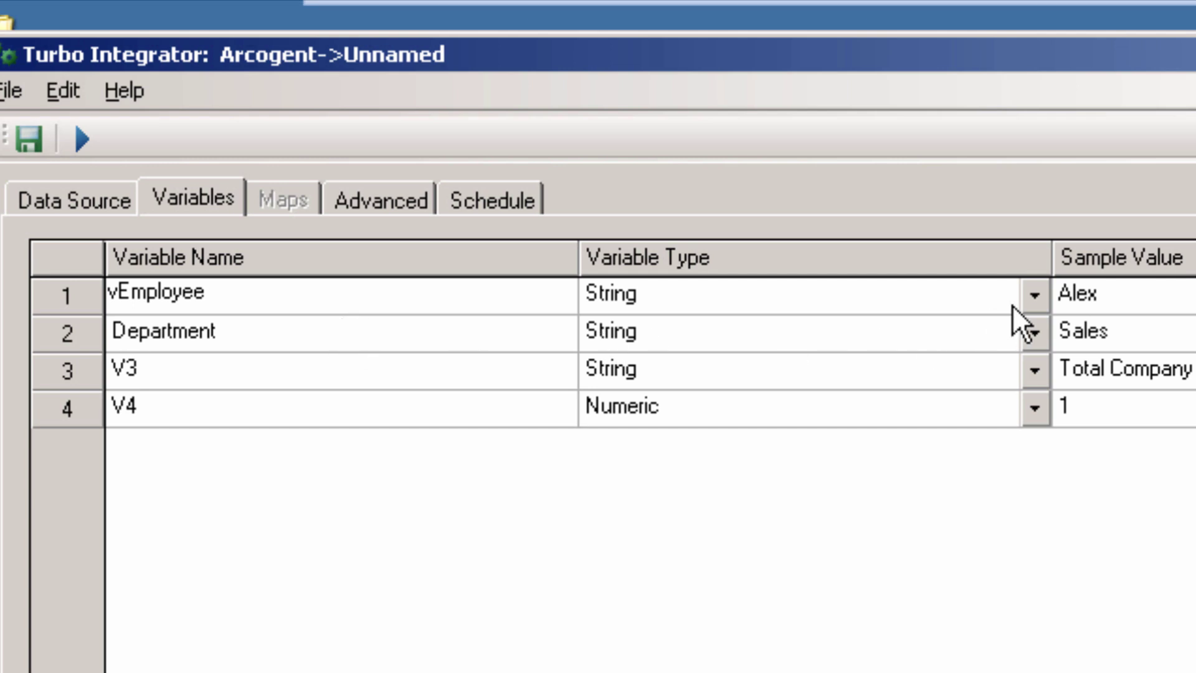
pyautogui.click(1028, 299)
pyautogui.click(671, 361)
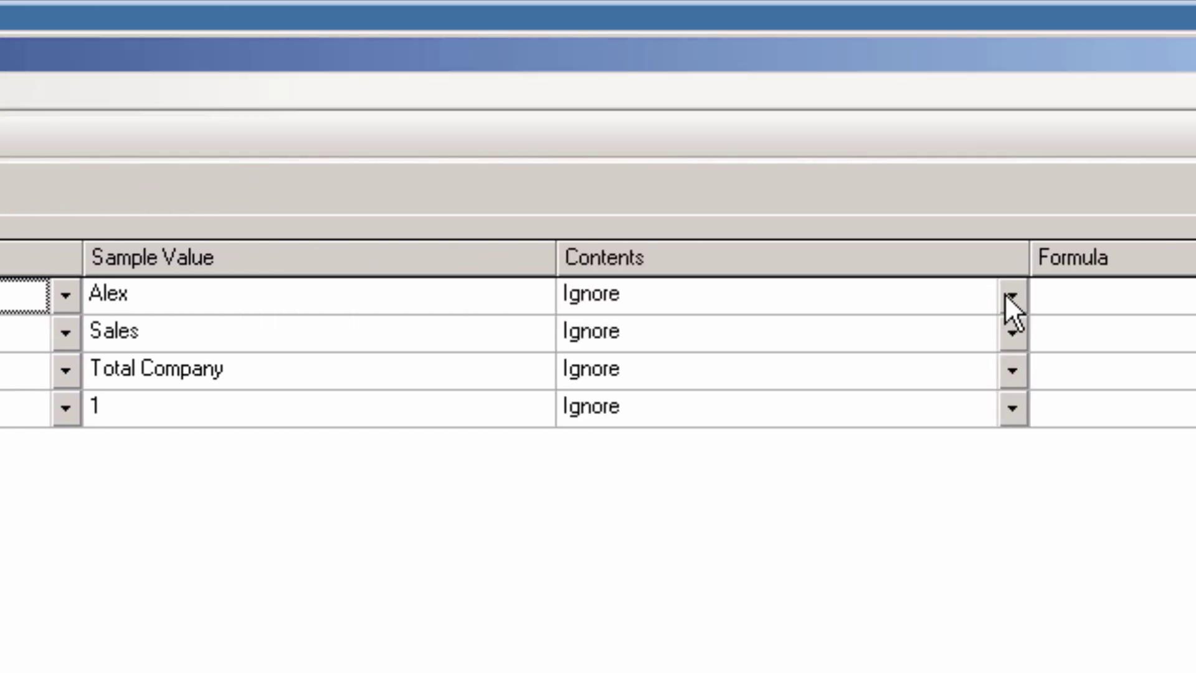
pyautogui.click(1045, 294)
pyautogui.click(643, 362)
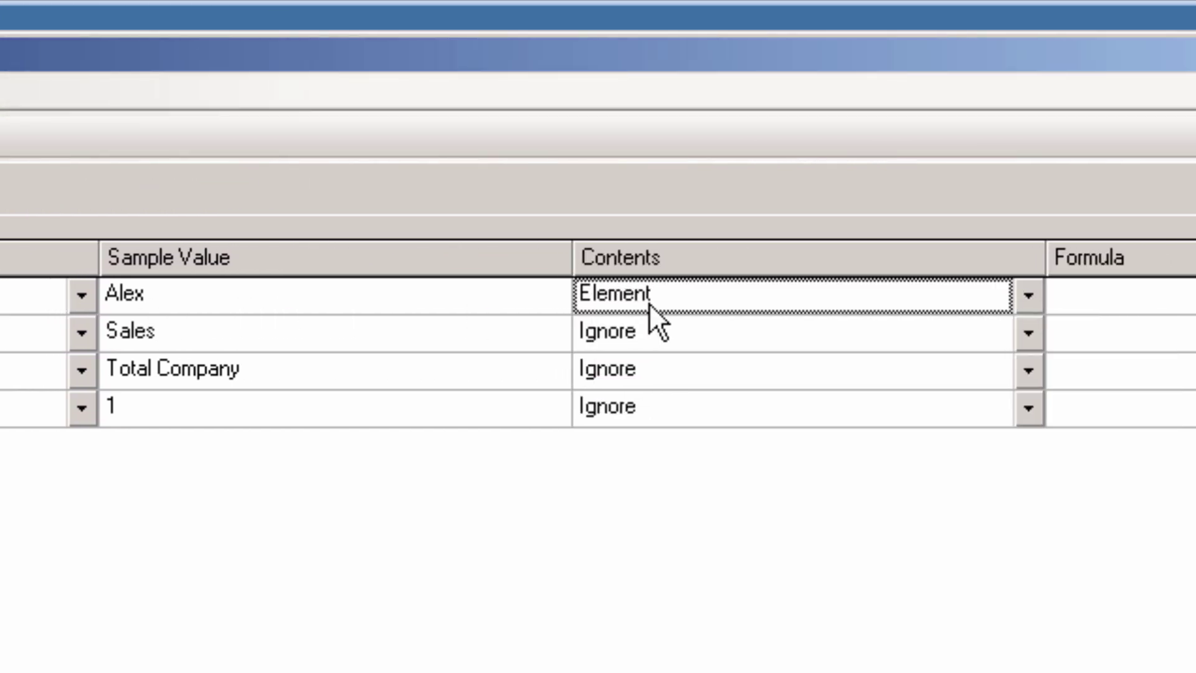
# Rename the Department variable to vDepartment and set its contents to Consolidation.
pyautogui.click(166, 340)
pyautogui.click(166, 333)
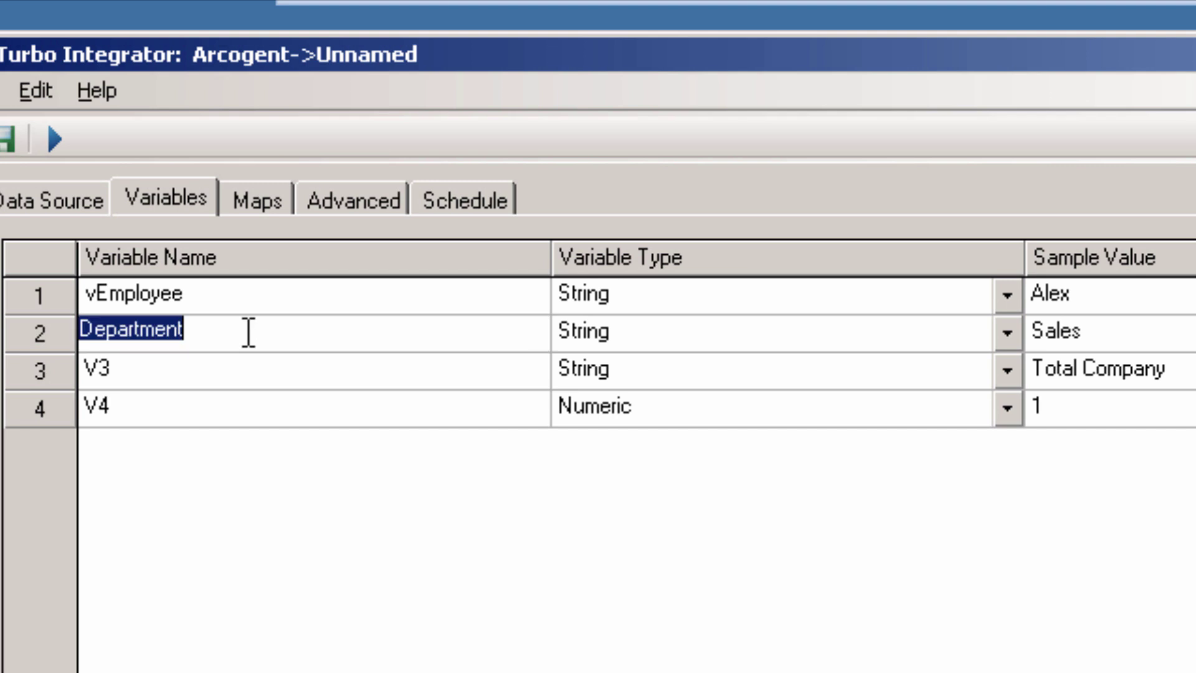
pyautogui.write('vDepartment')
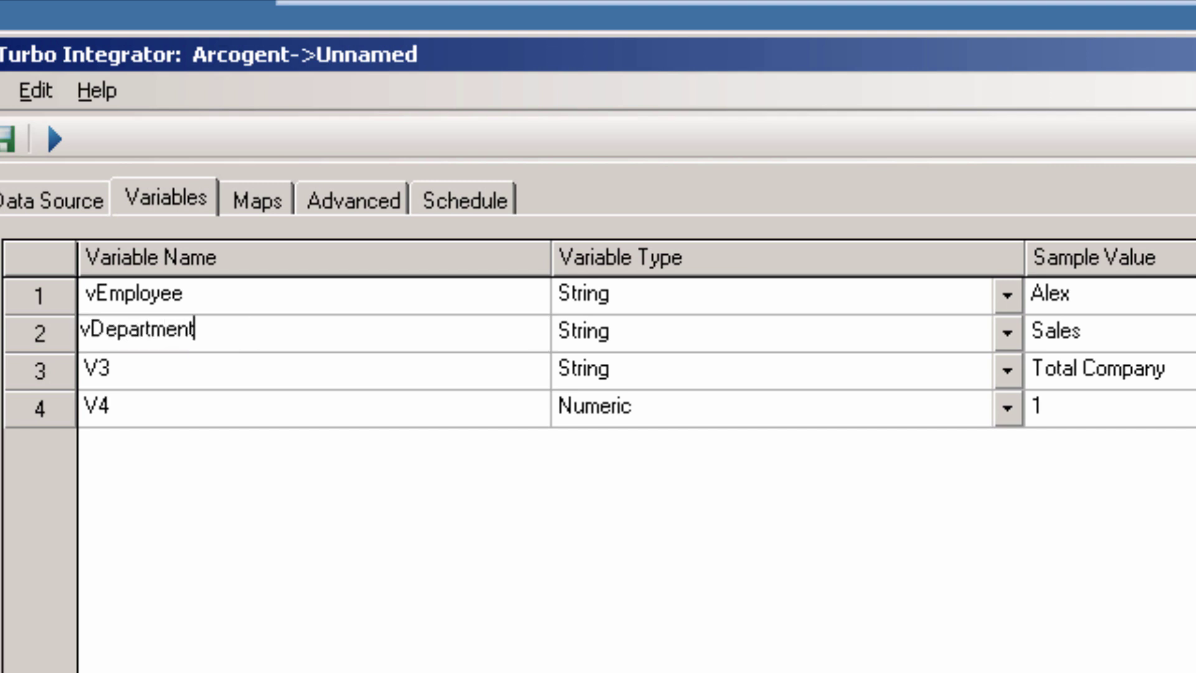
pyautogui.press('Return')
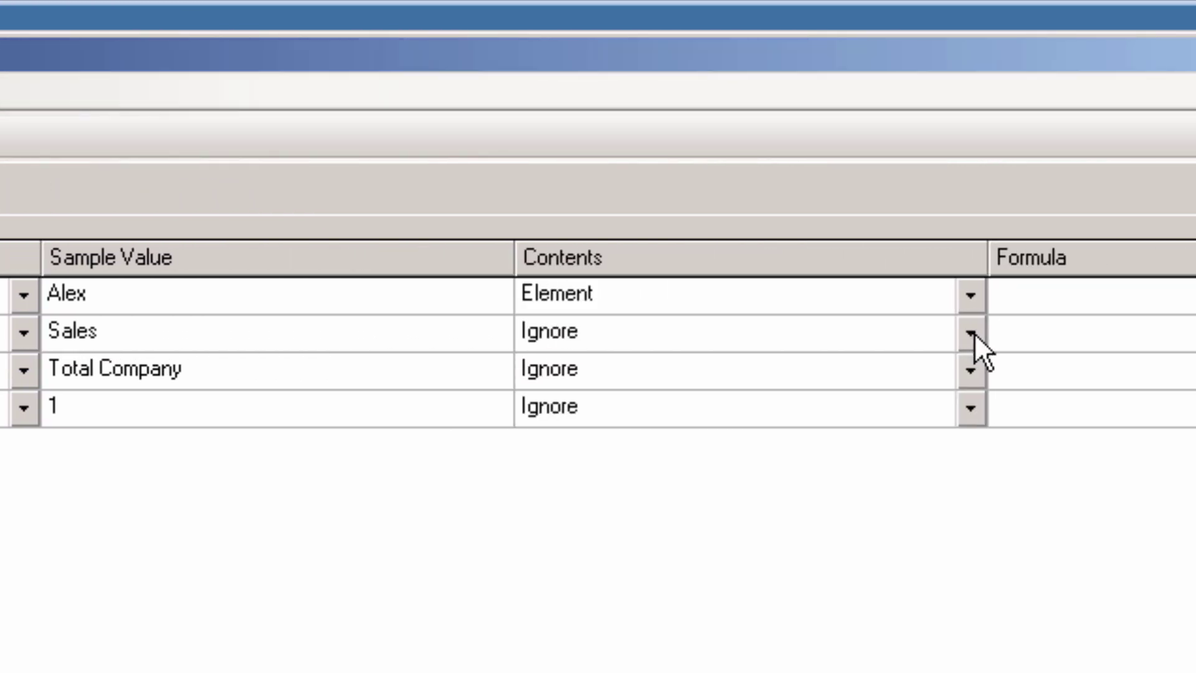
pyautogui.click(971, 333)
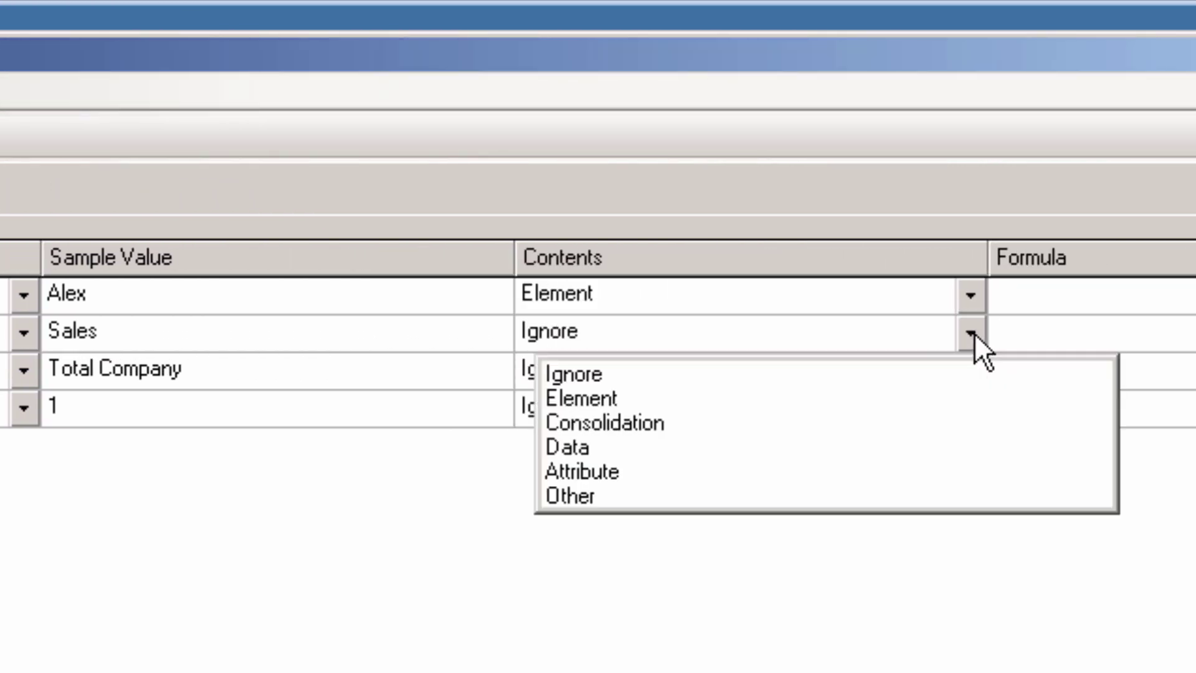
pyautogui.click(656, 424)
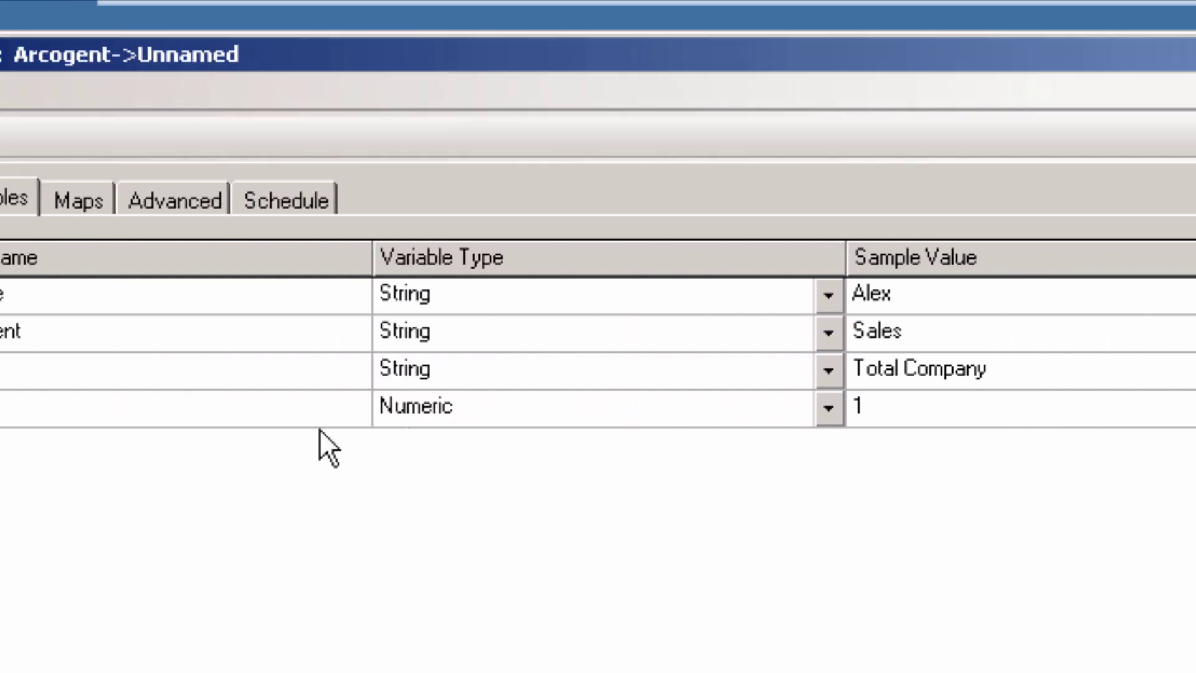
# Rename variable V3 to vTotalCompany and set its contents to Consolidation.
pyautogui.click(110, 368)
pyautogui.write('vTotal')
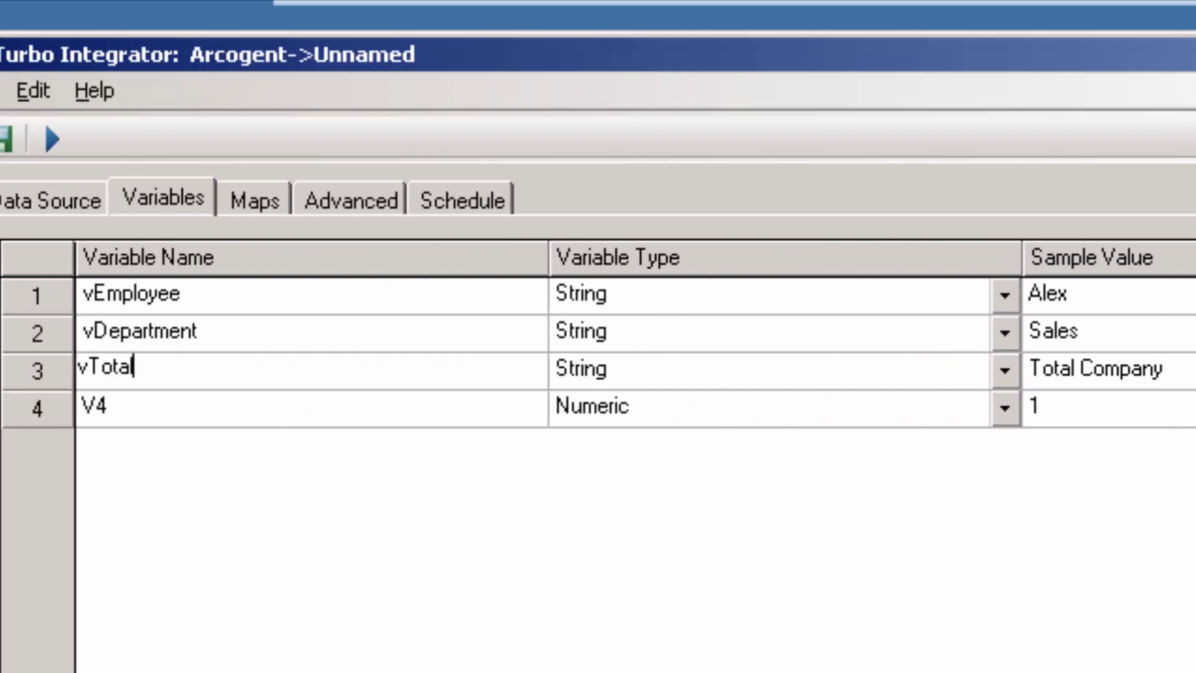
pyautogui.write('Company')
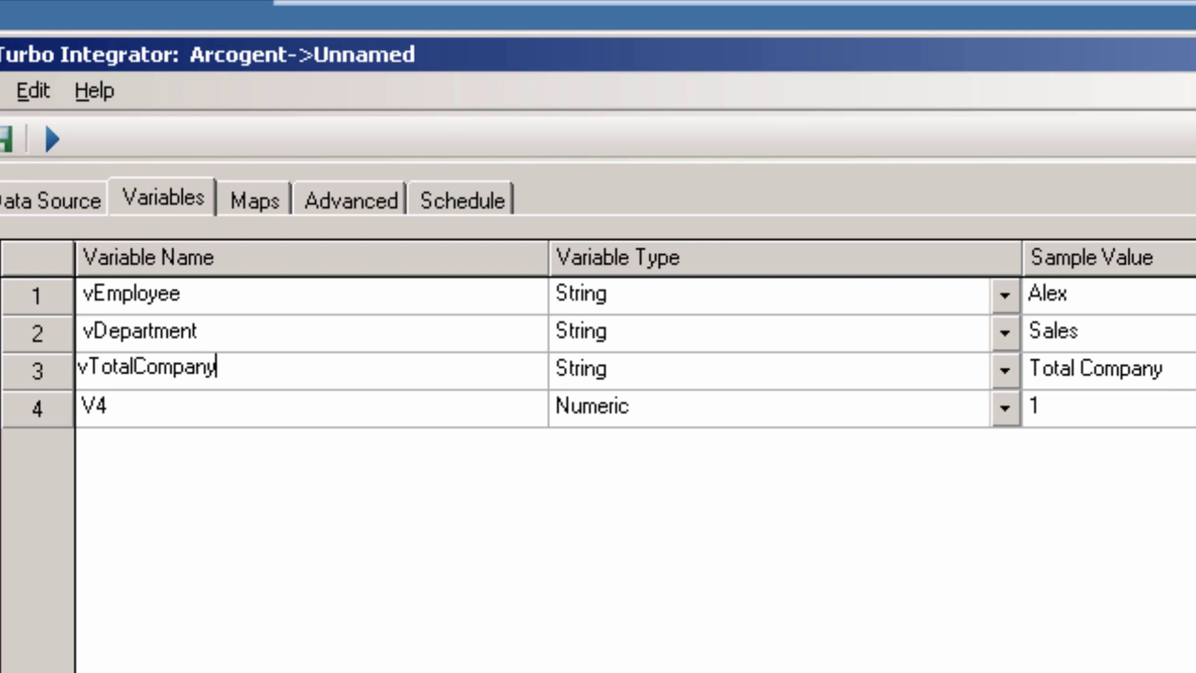
pyautogui.press('Return')
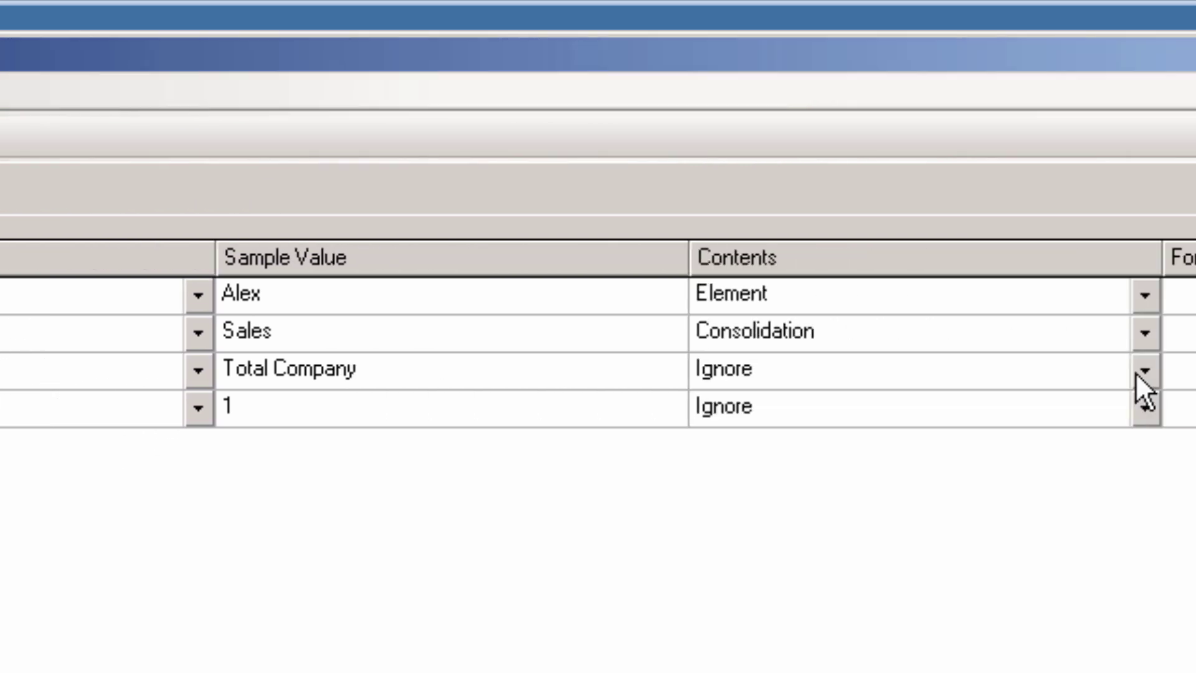
pyautogui.click(1144, 371)
pyautogui.click(638, 461)
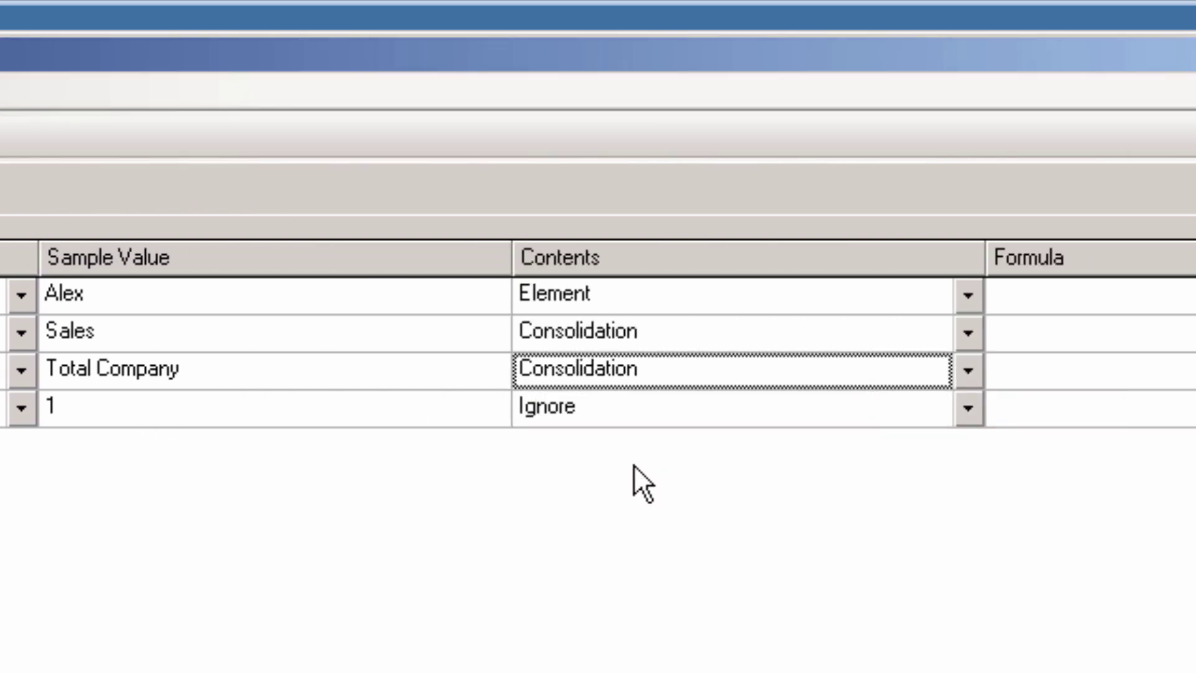
# Rename variable V4 to vLoyal and set its contents to Attribute.
pyautogui.click(21, 414)
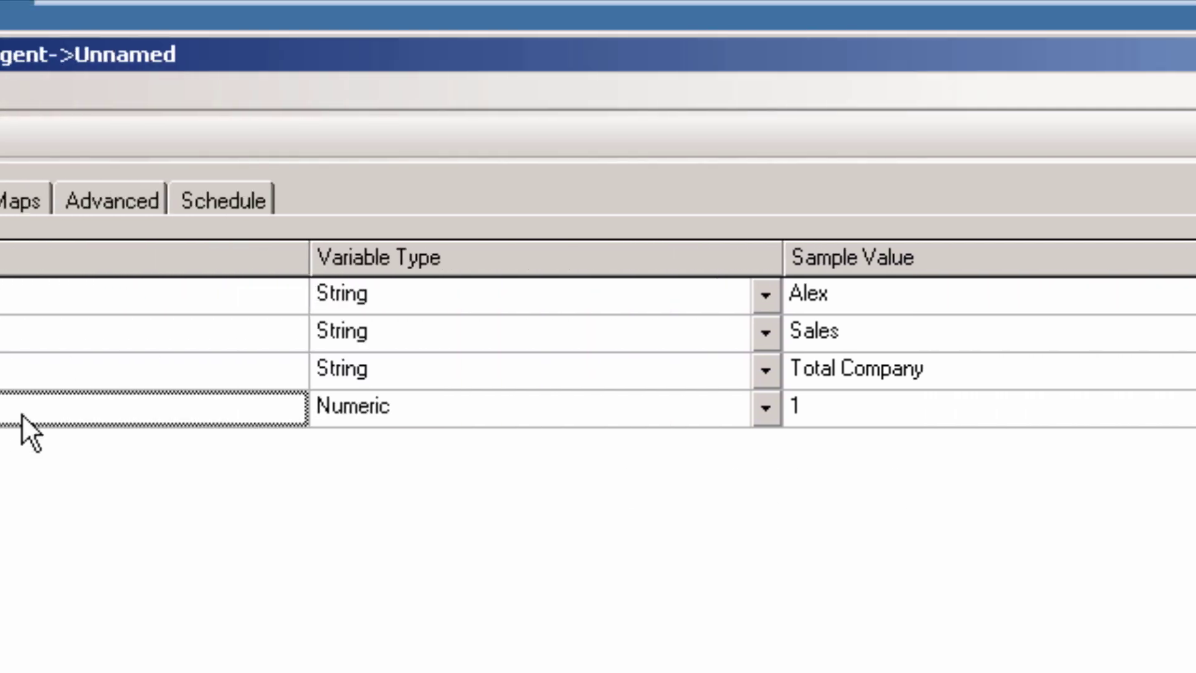
pyautogui.write('vLoya')
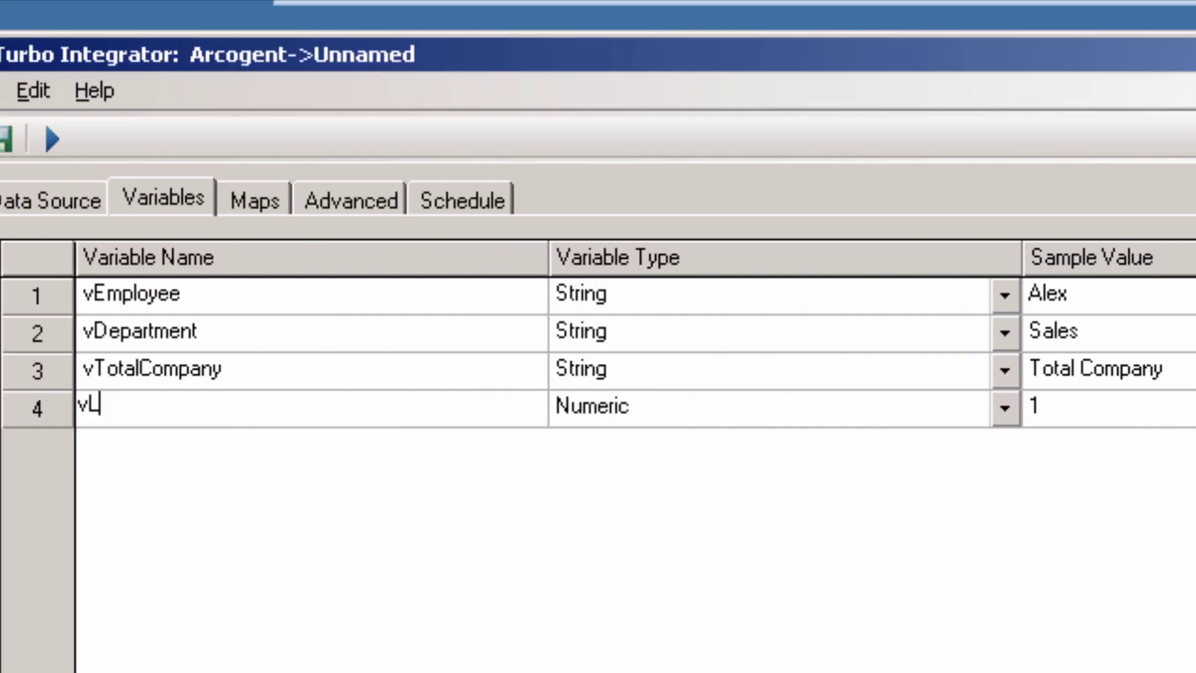
pyautogui.write('l')
pyautogui.press('Return')
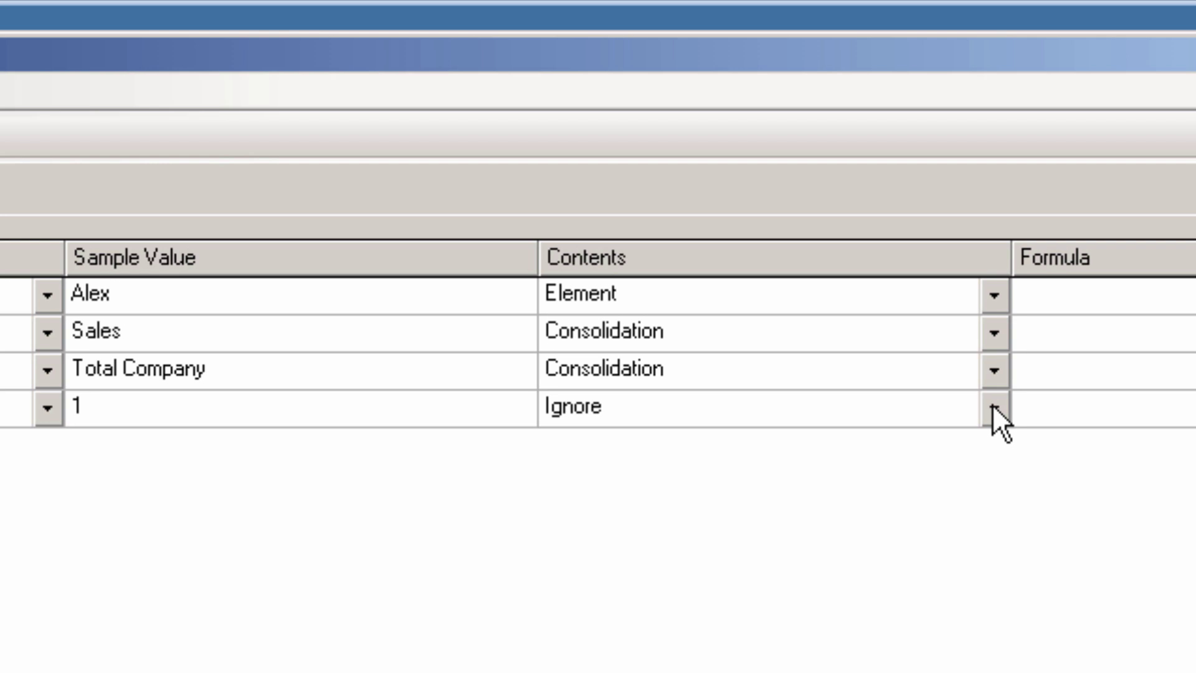
pyautogui.click(995, 409)
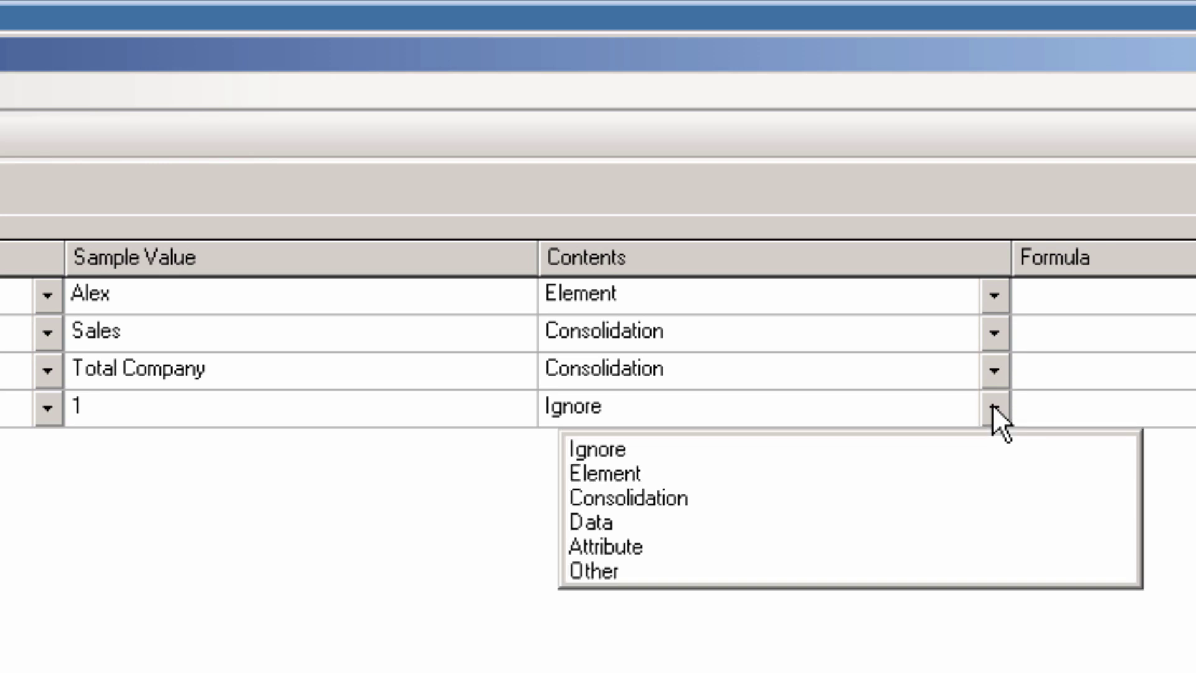
pyautogui.click(647, 547)
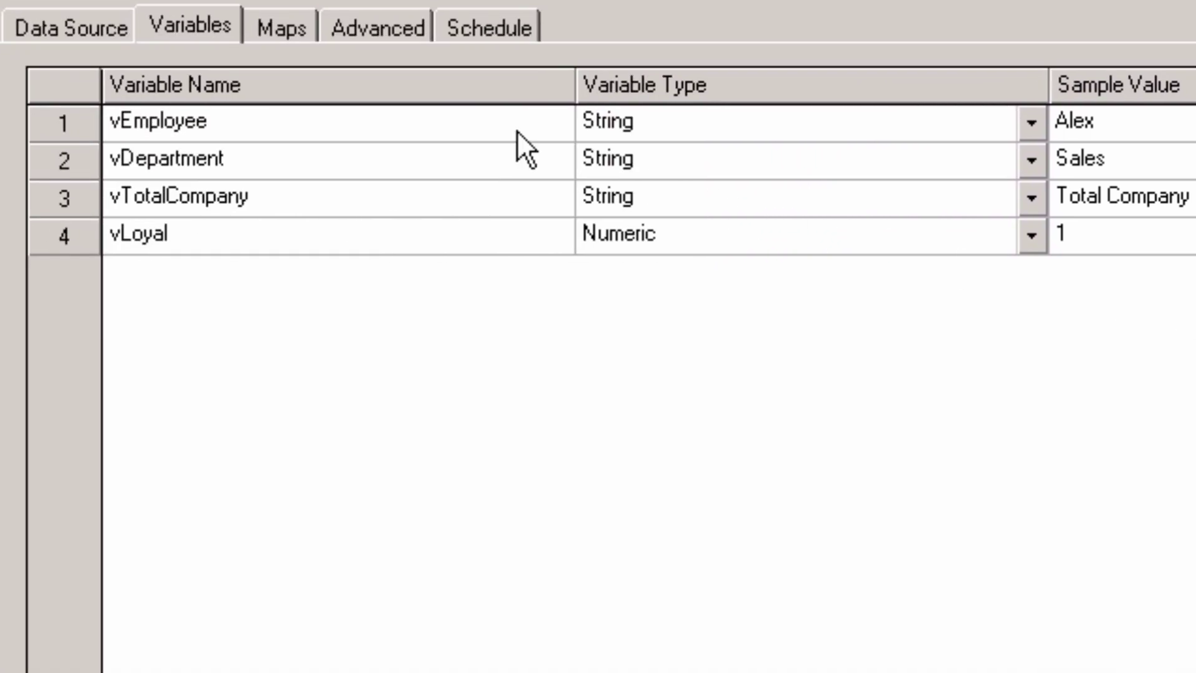
# Map the vEmployee element variable to a new dimension named Employee, keeping the element type as Numeric.
pyautogui.click(283, 30)
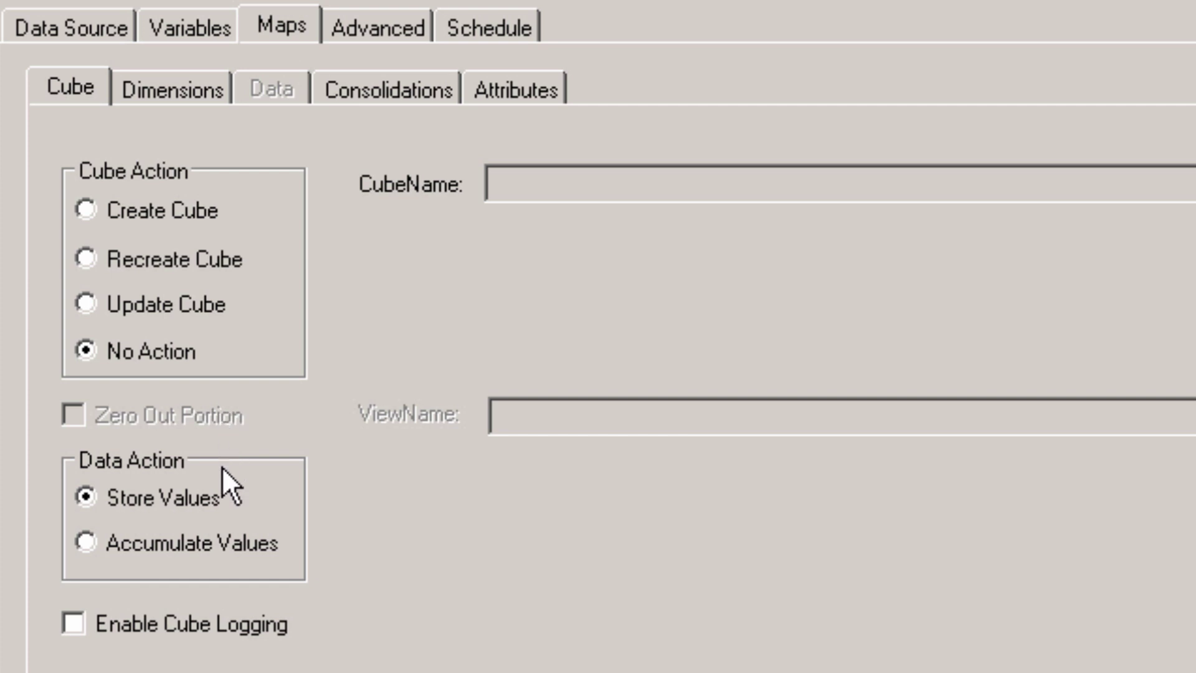
pyautogui.click(180, 94)
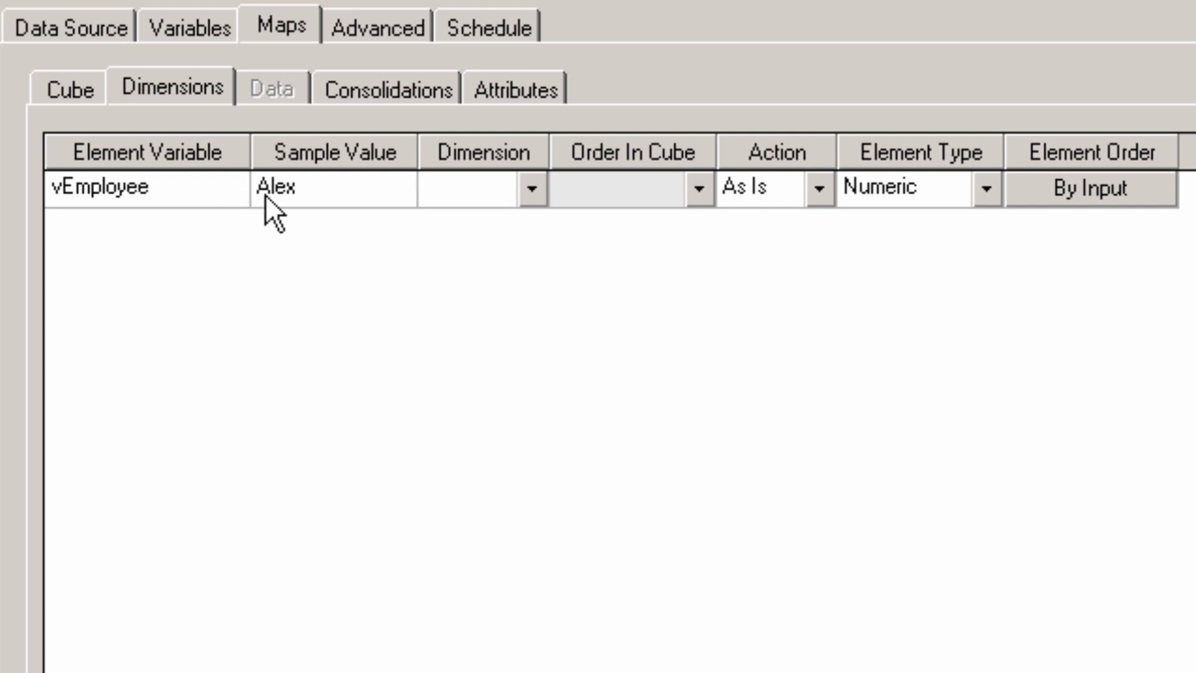
pyautogui.click(530, 189)
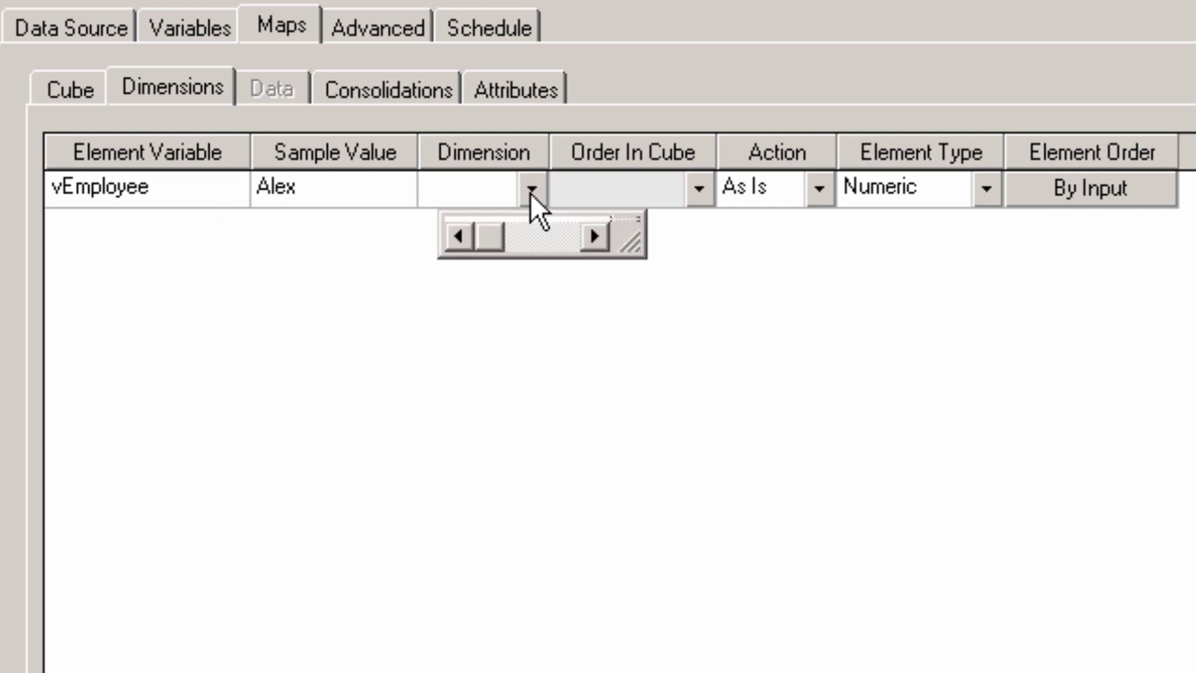
pyautogui.click(481, 195)
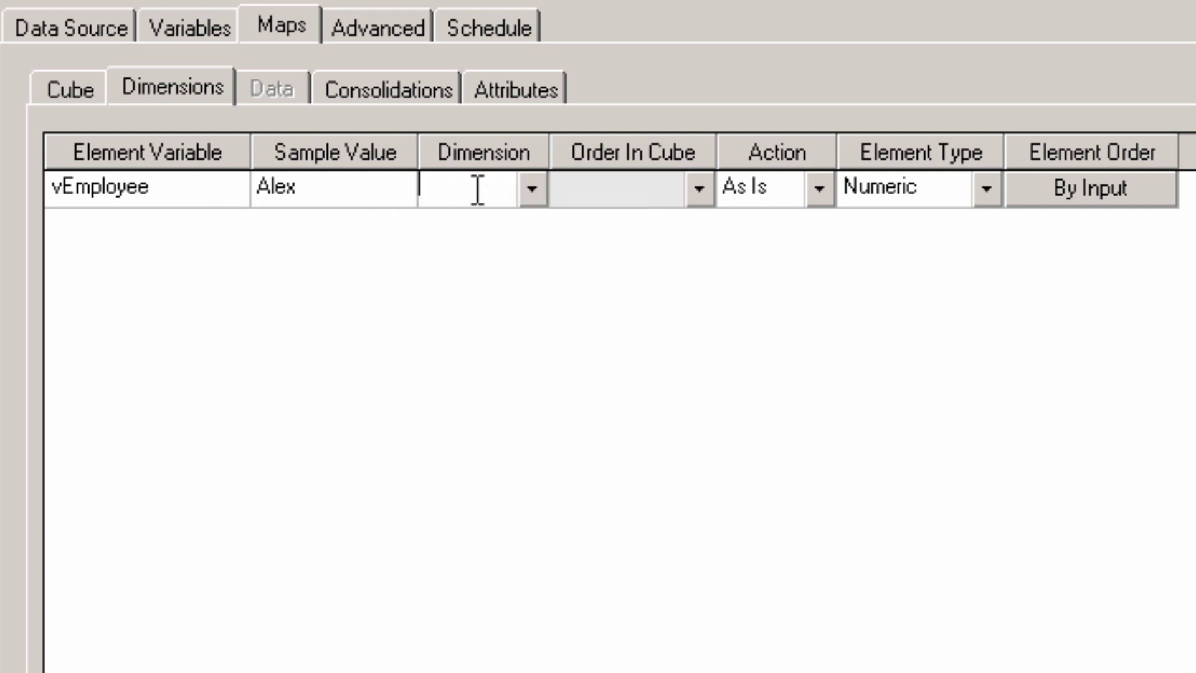
pyautogui.write('Employee')
pyautogui.press('Tab')
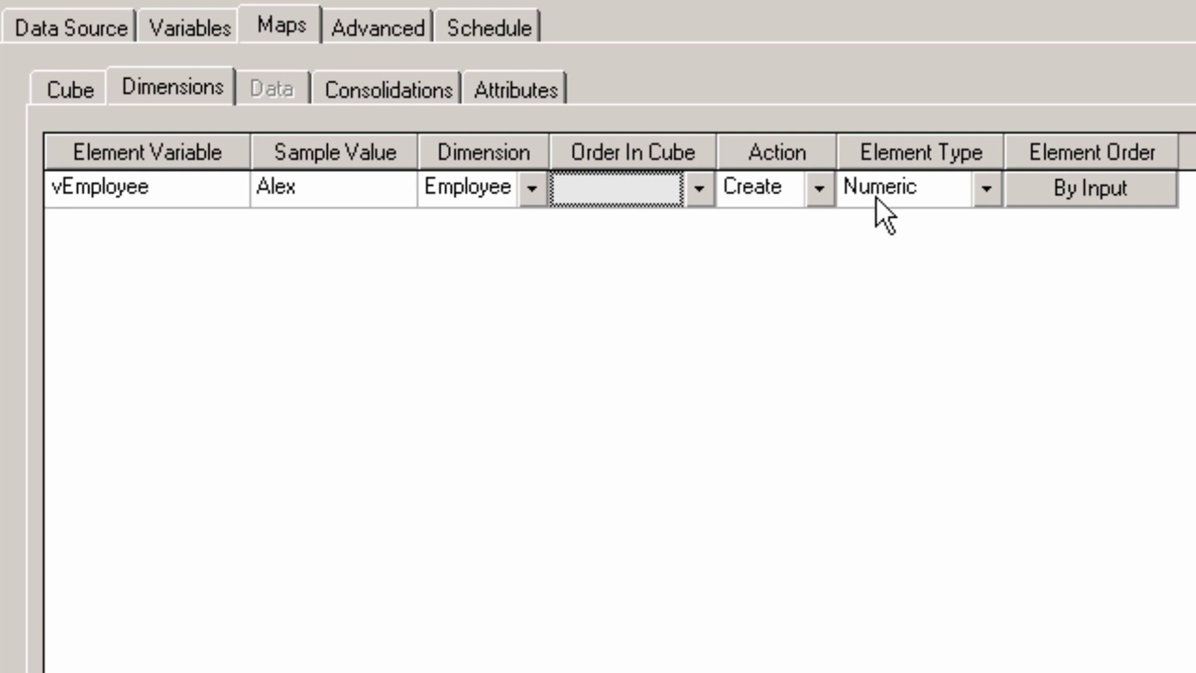
pyautogui.click(987, 189)
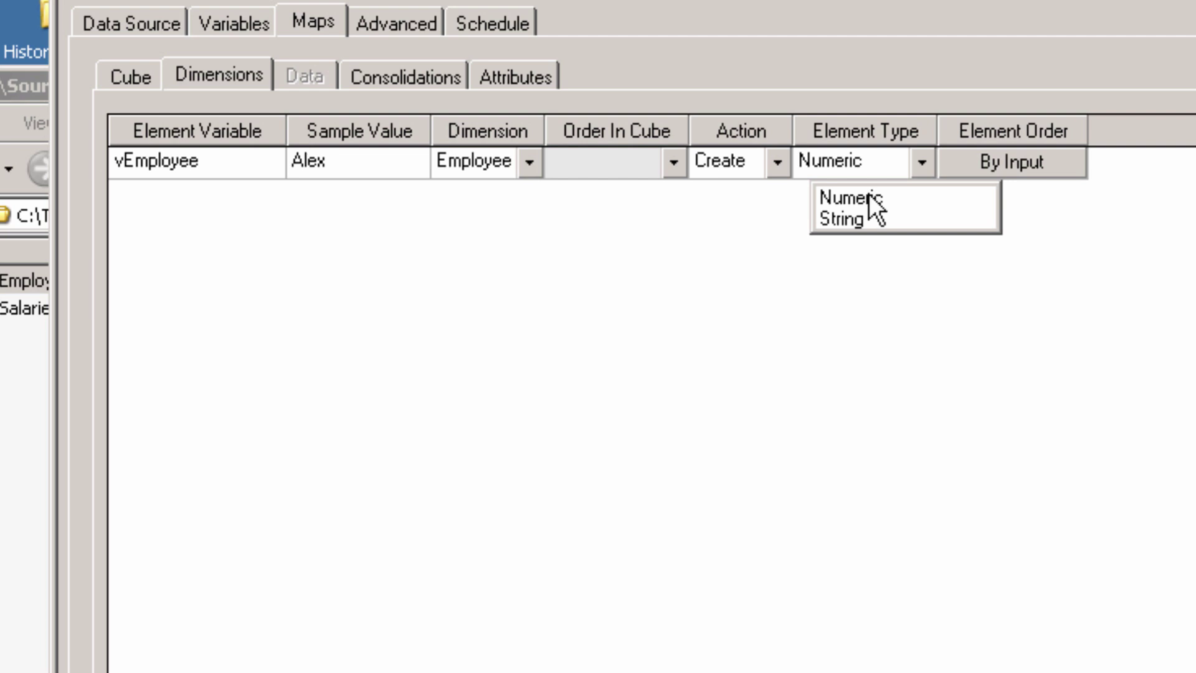
pyautogui.click(902, 273)
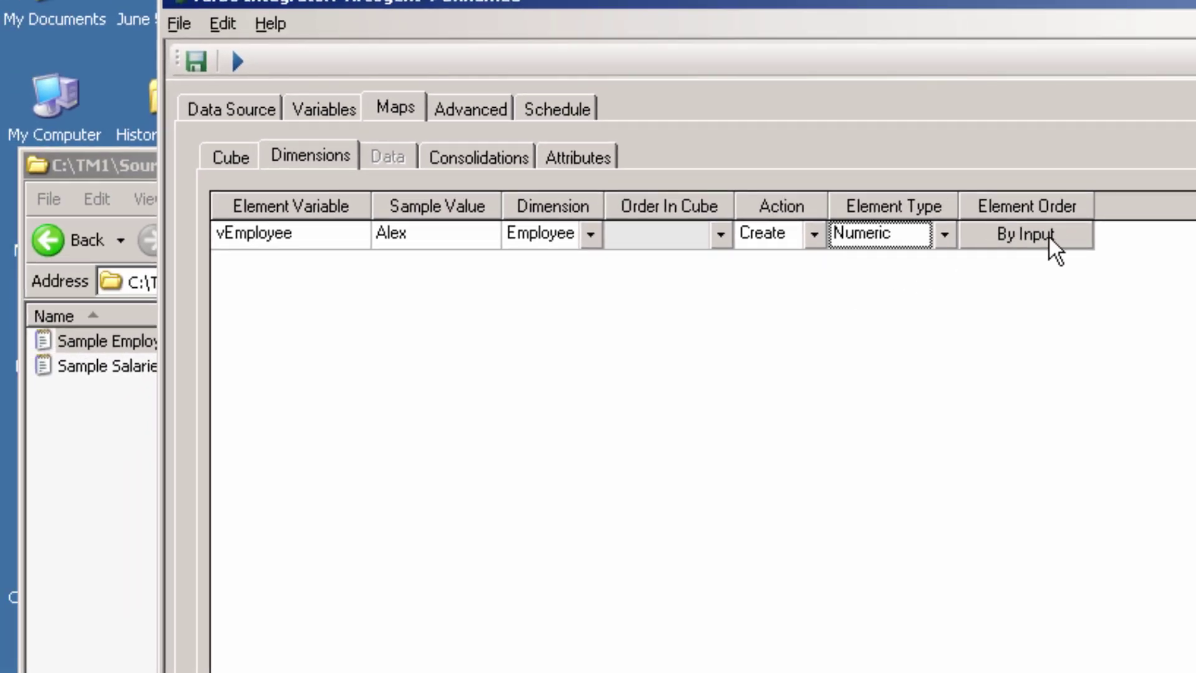
# Set the Employee dimension's element ordering to Automatic, sorted by Hierarchy.
pyautogui.click(1065, 235)
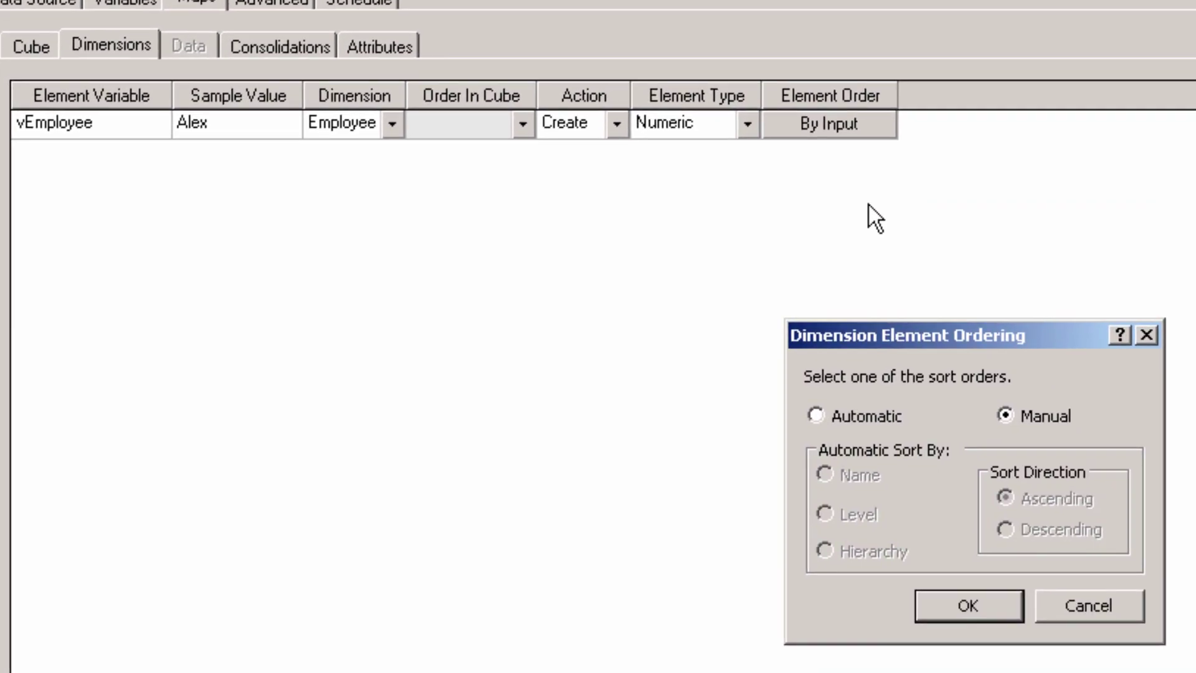
pyautogui.click(791, 401)
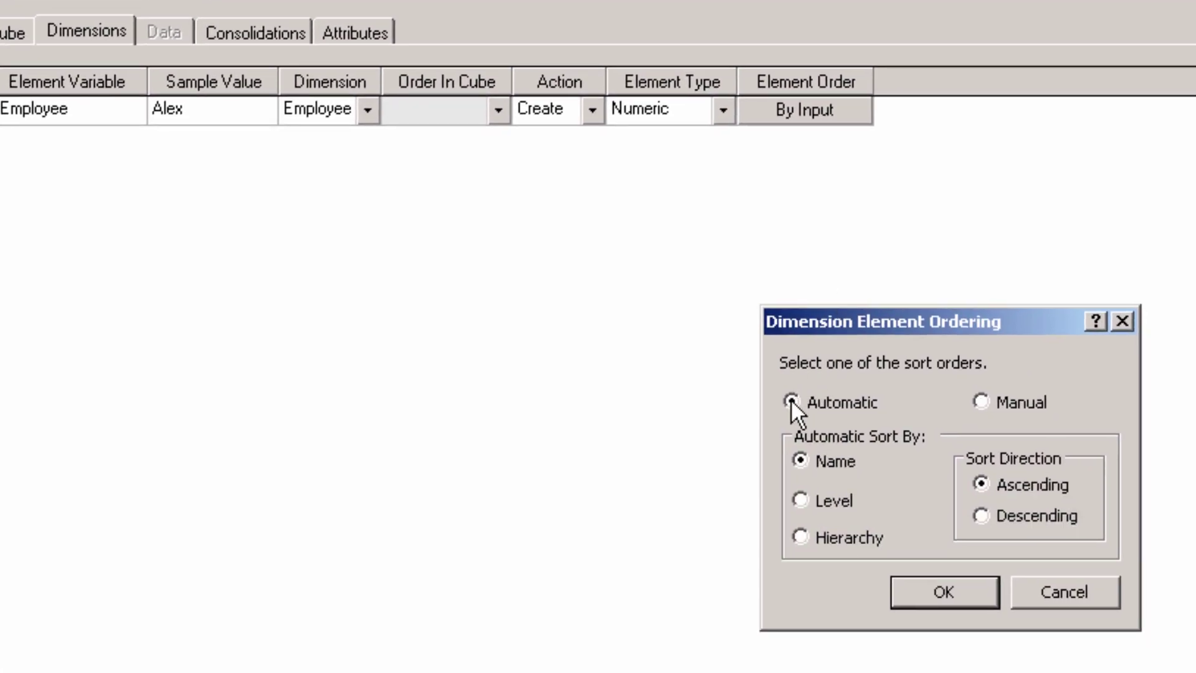
pyautogui.click(800, 535)
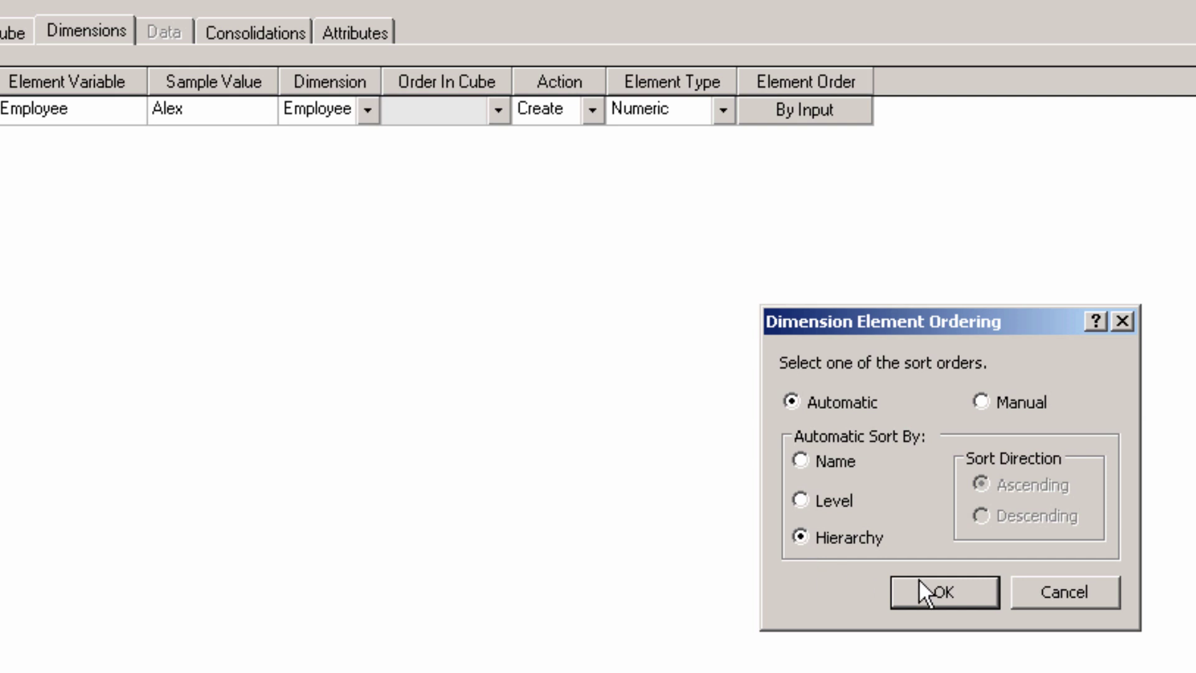
pyautogui.click(939, 589)
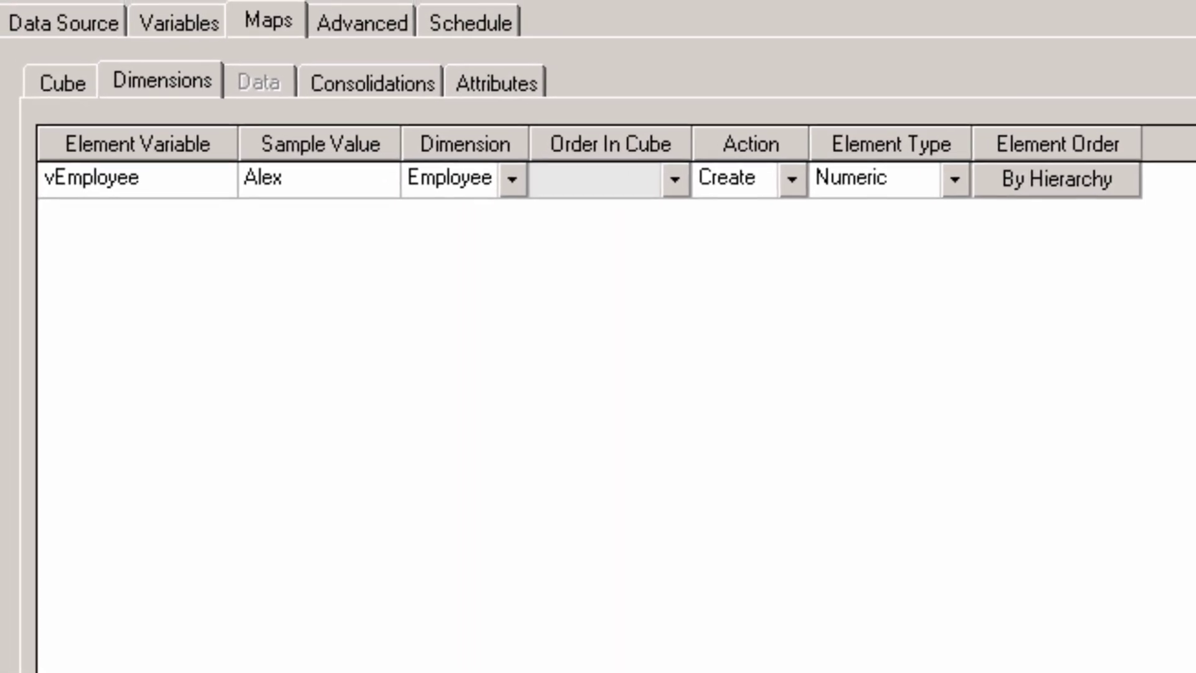
# In the consolidation mapping, set vEmployee as the child variable of vDepartment and vDepartment as the child variable of vTotalCompany.
pyautogui.click(387, 87)
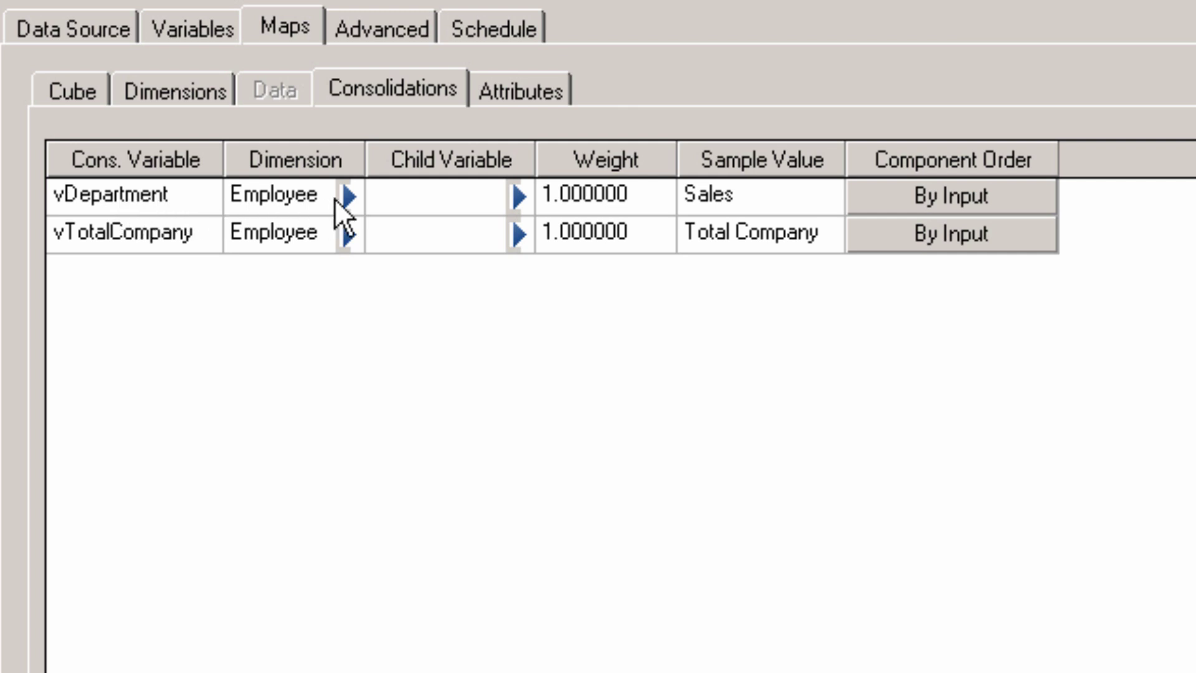
pyautogui.click(517, 196)
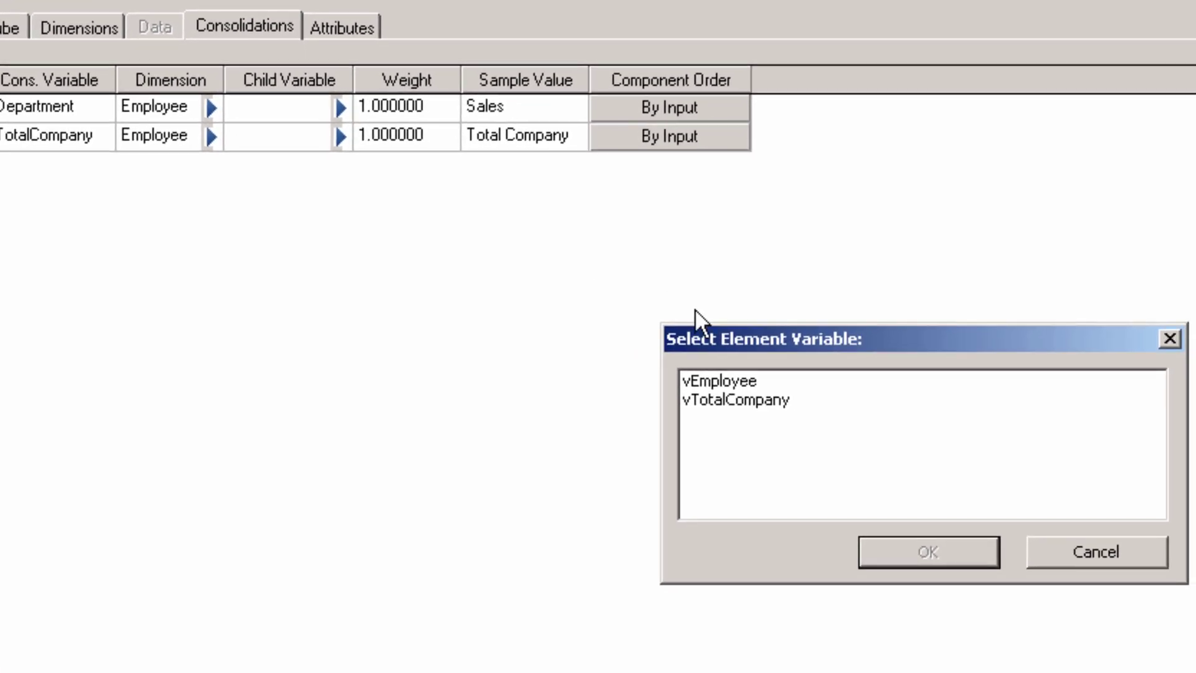
pyautogui.click(768, 382)
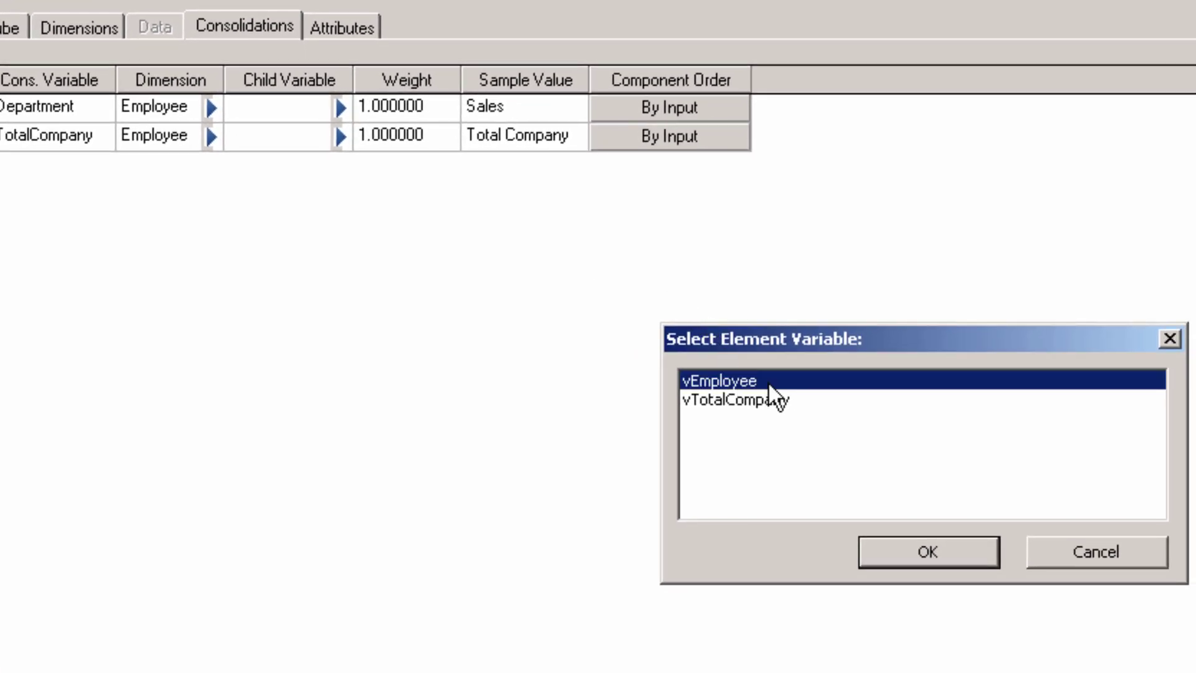
pyautogui.click(949, 559)
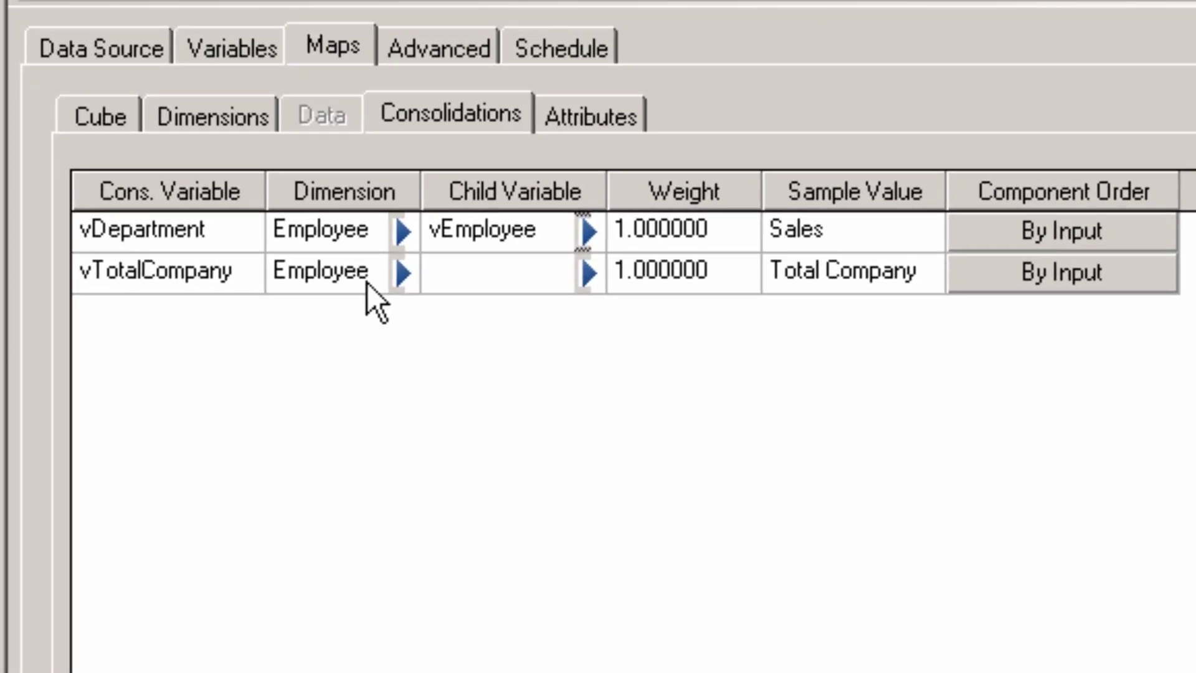
pyautogui.click(589, 275)
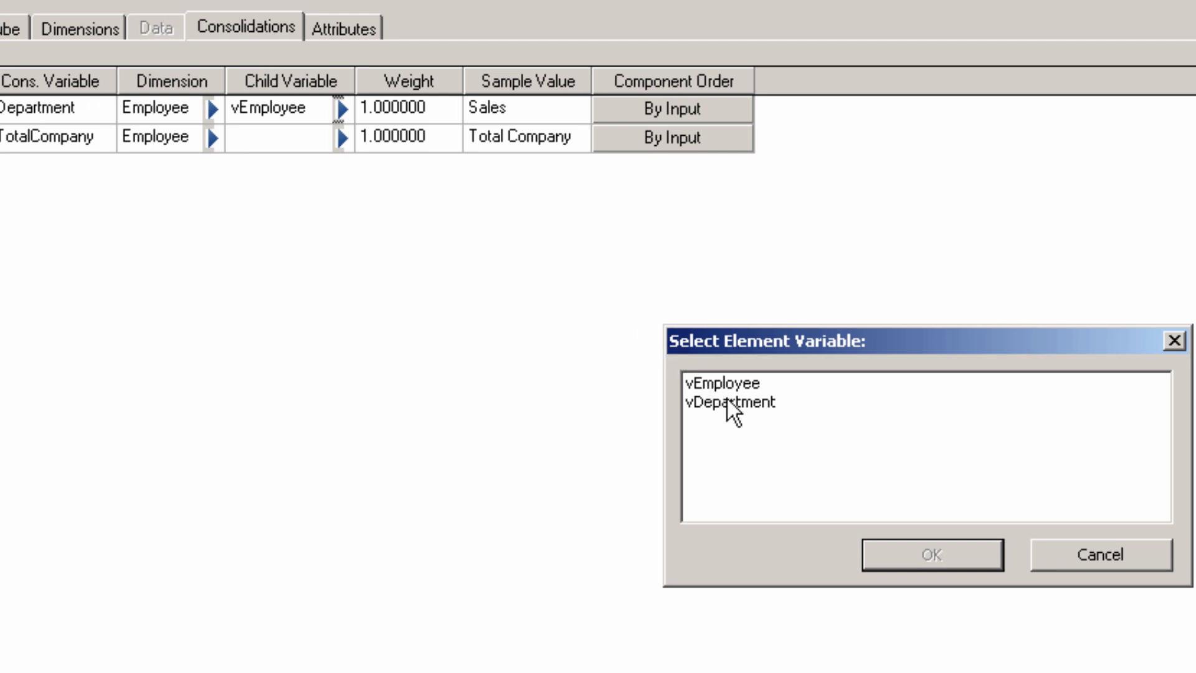
pyautogui.click(785, 406)
pyautogui.click(931, 554)
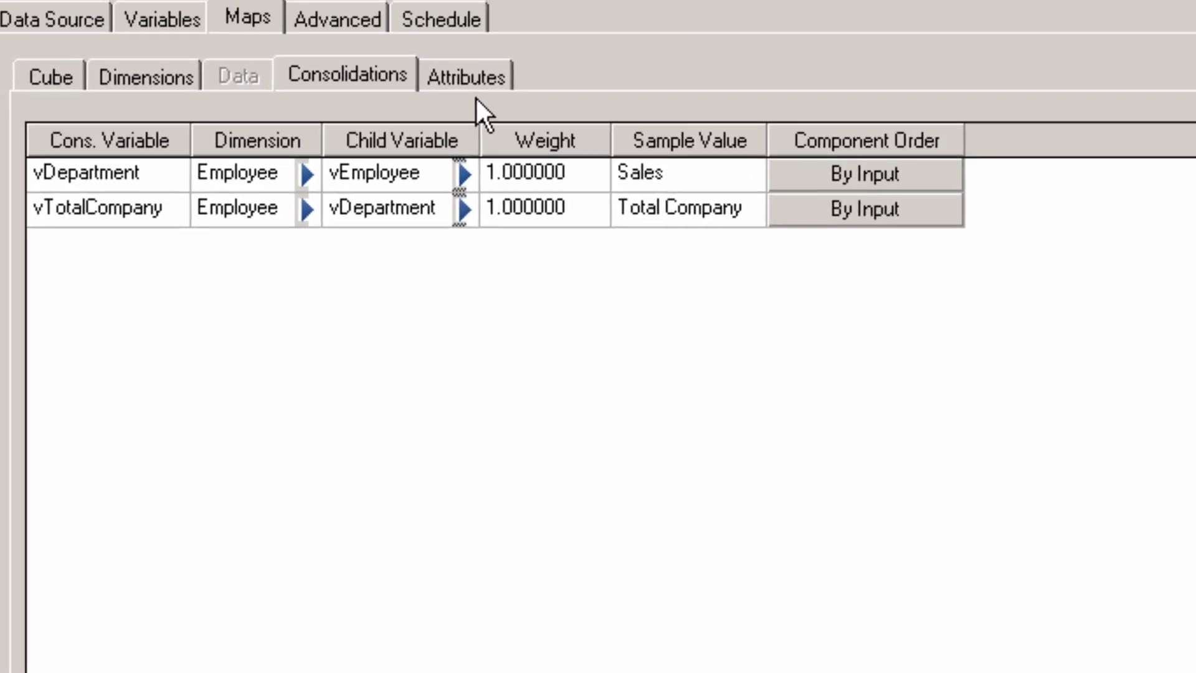
# Map the vLoyal attribute variable to element variable vEmployee as an attribute named Loyal, keeping its type as Numeric.
pyautogui.click(492, 92)
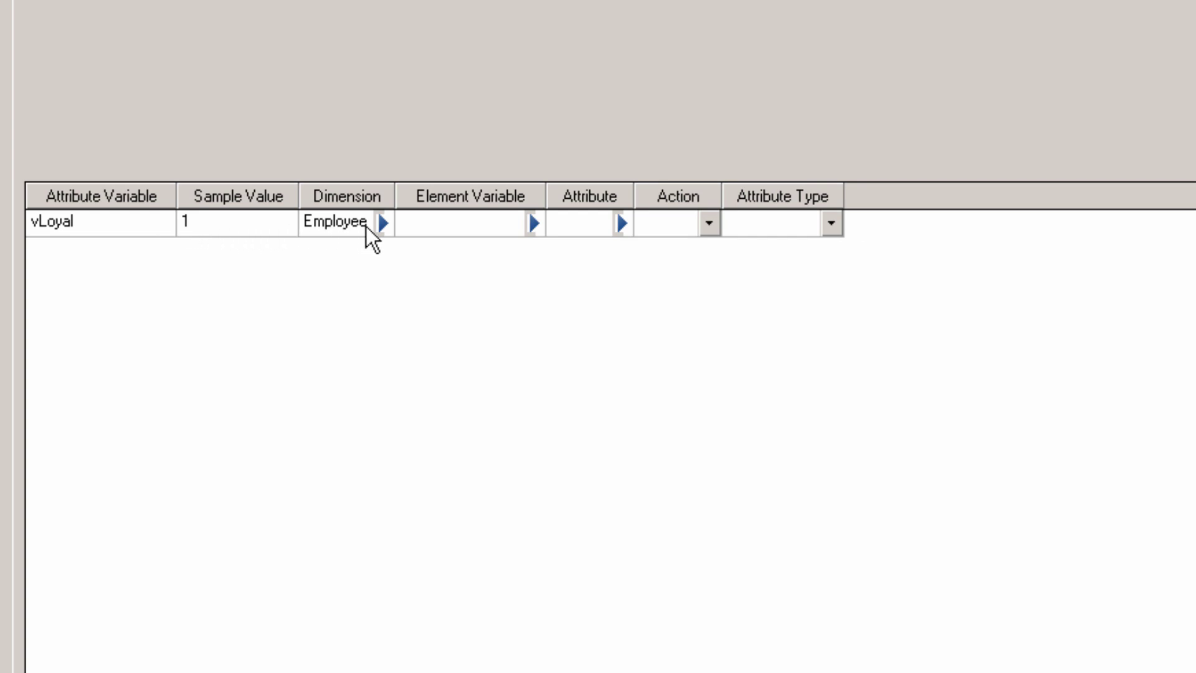
pyautogui.click(534, 224)
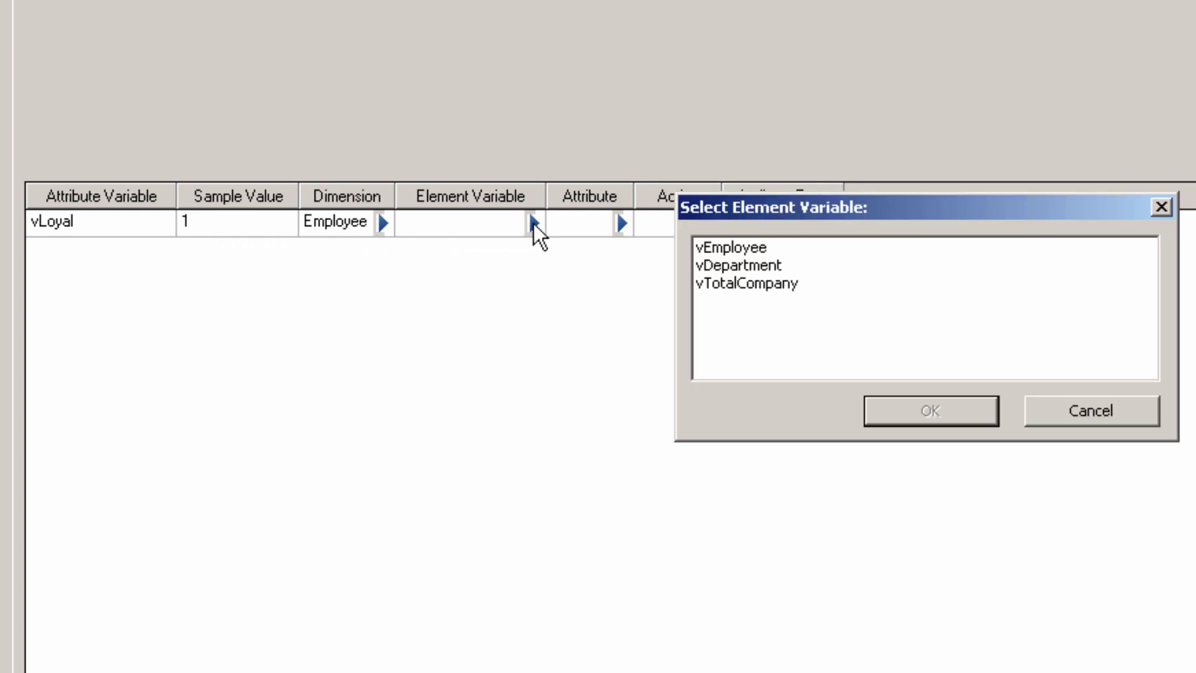
pyautogui.click(771, 250)
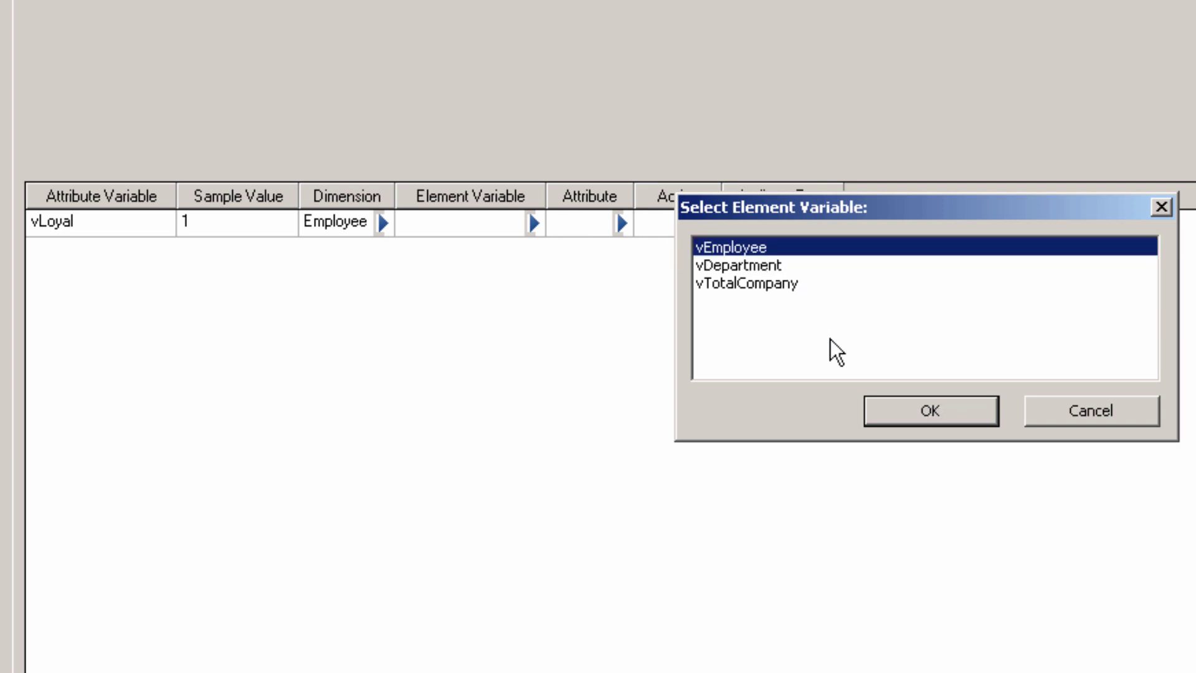
pyautogui.click(924, 413)
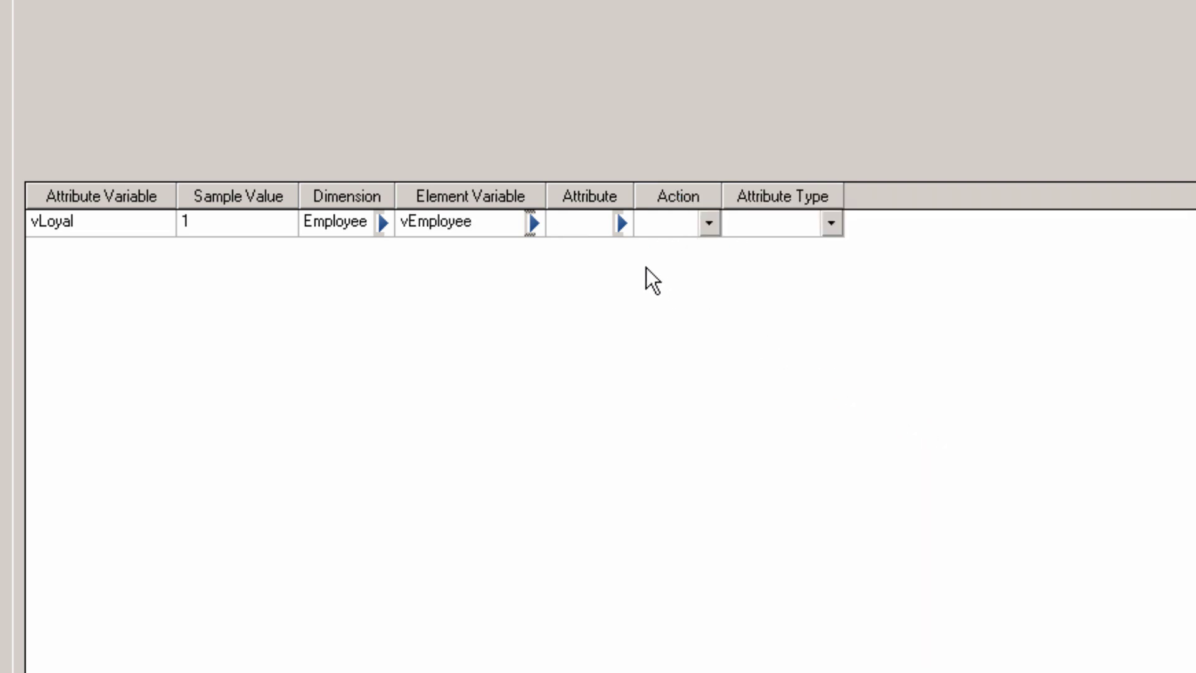
pyautogui.click(578, 223)
pyautogui.write('Loyal')
pyautogui.press('Return')
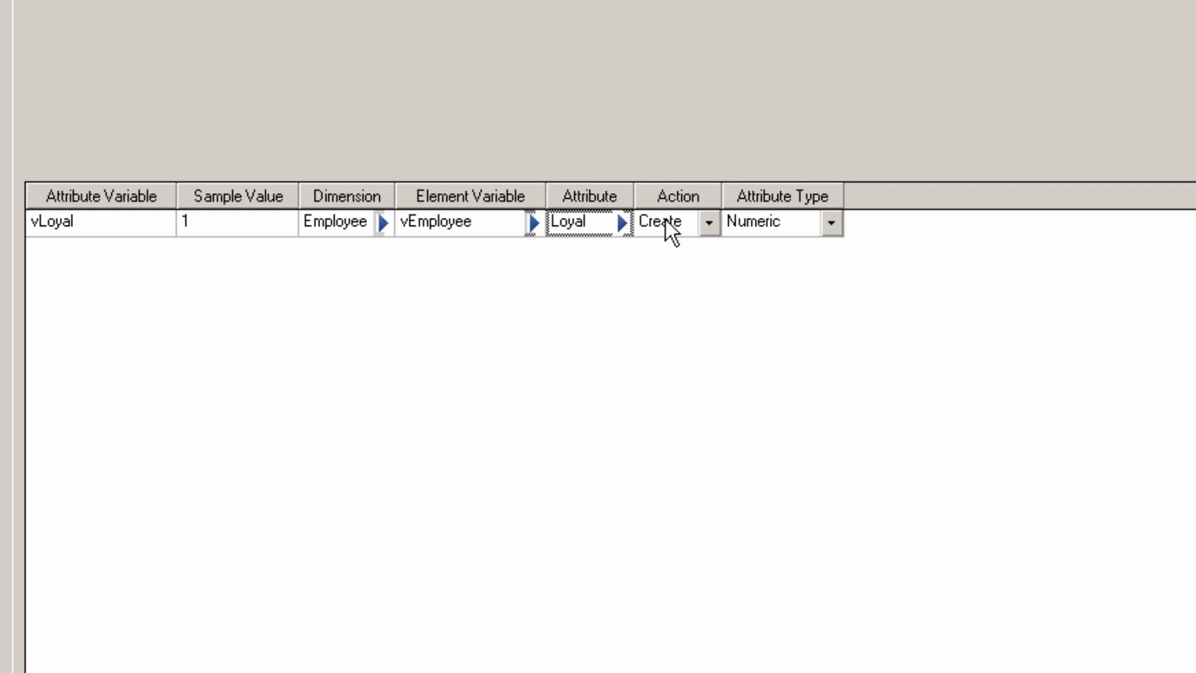
pyautogui.click(830, 223)
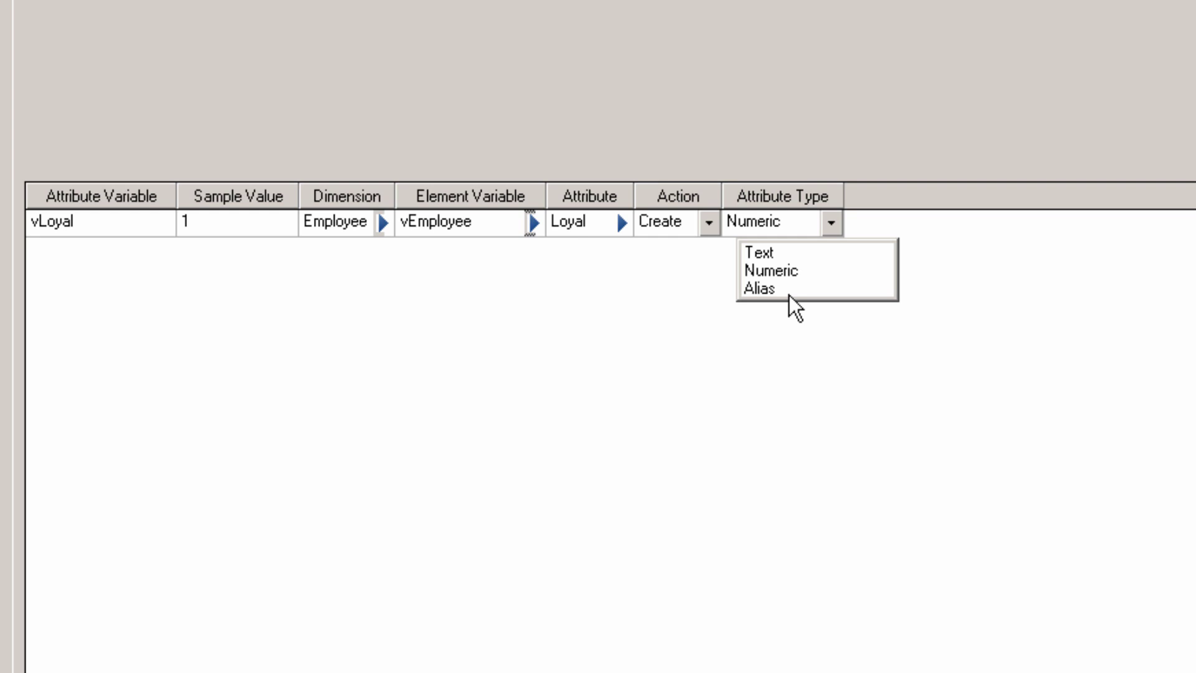
pyautogui.click(830, 223)
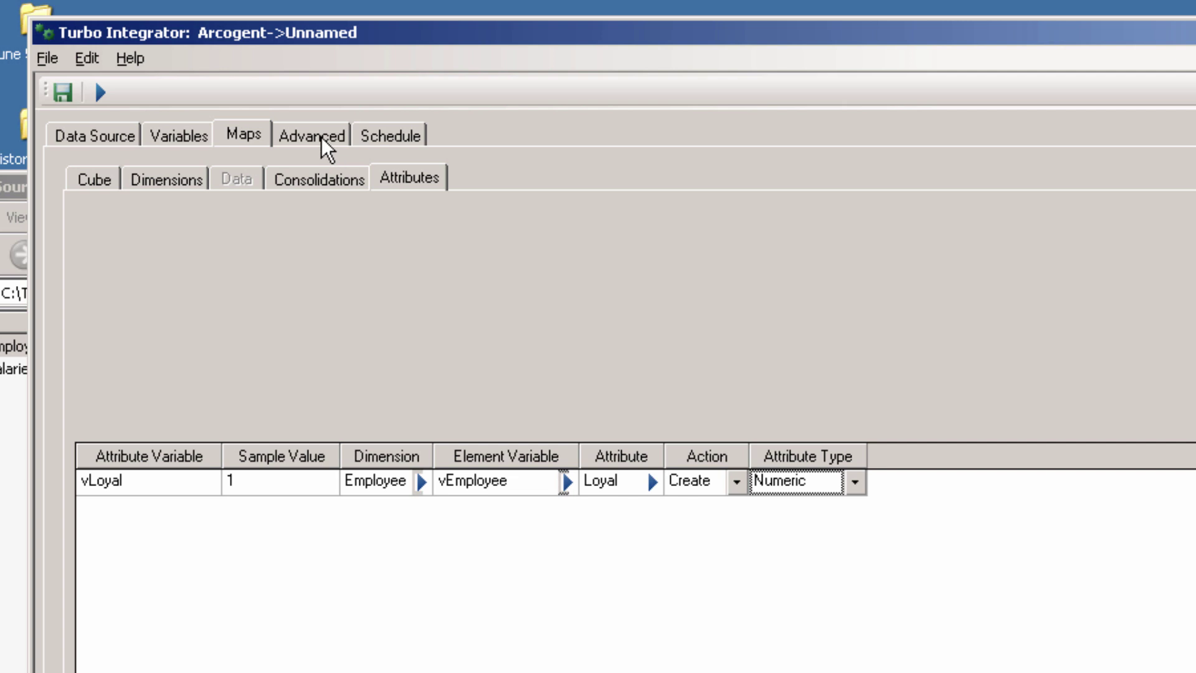
# Review the process parameters, the generated Prolog, Metadata, Data and Epilog statements, and the chore scheduling options.
pyautogui.click(319, 135)
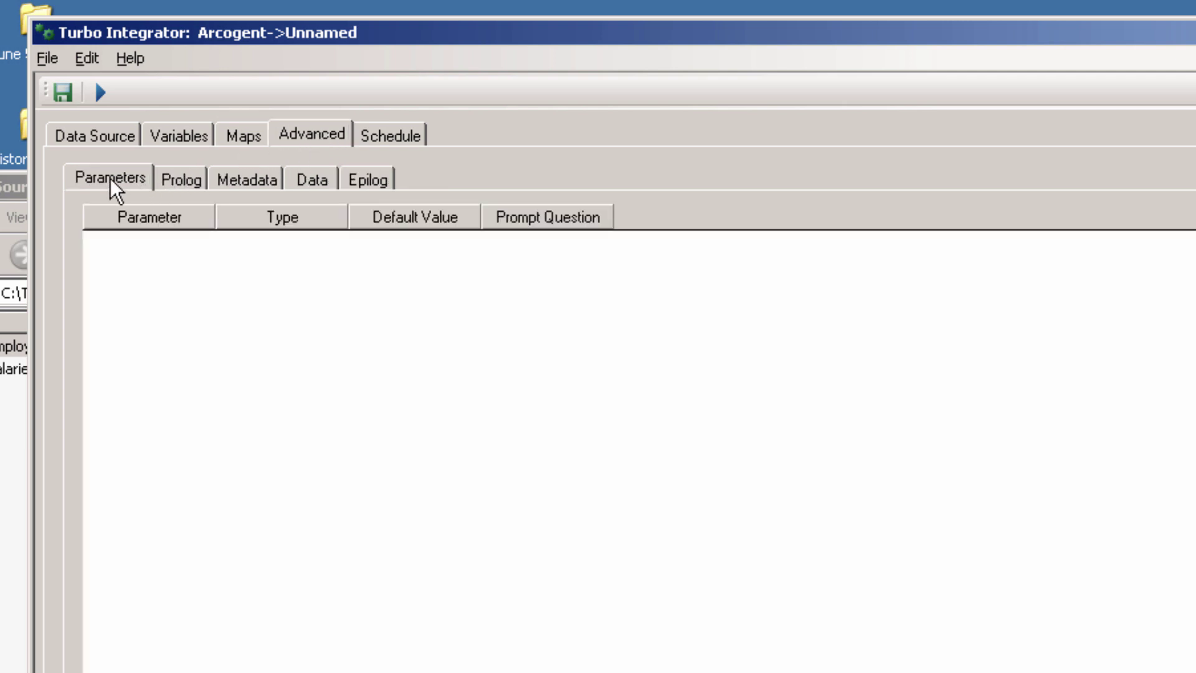
pyautogui.click(187, 185)
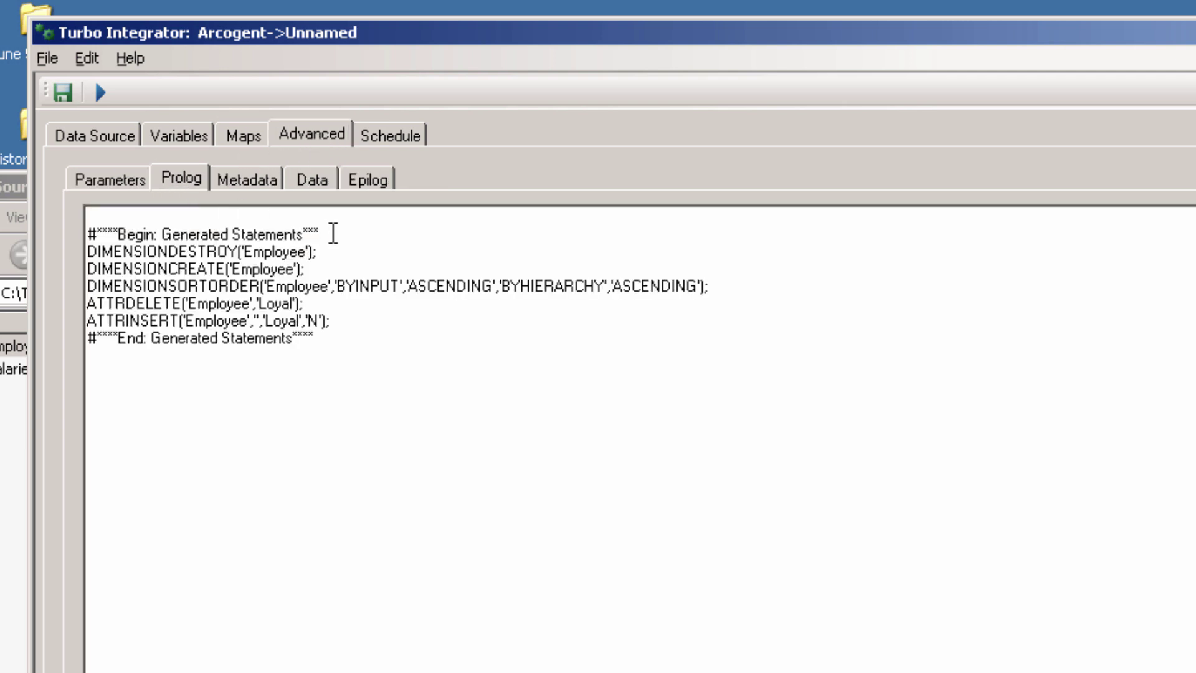
pyautogui.click(257, 181)
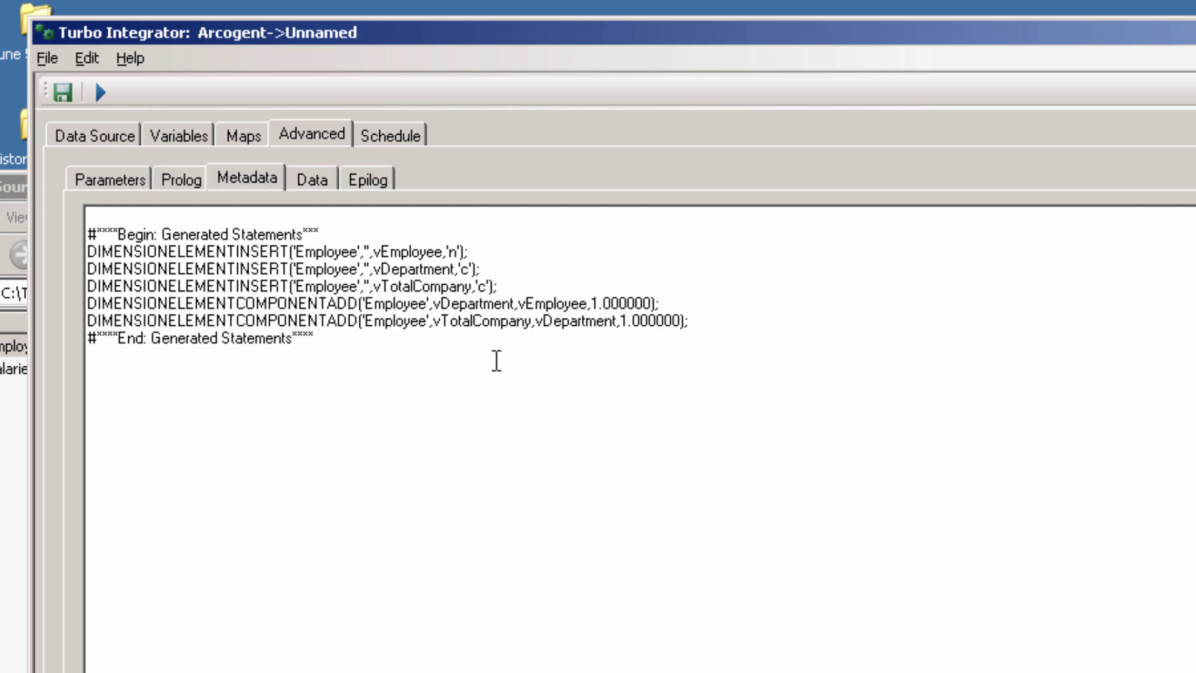
pyautogui.click(314, 181)
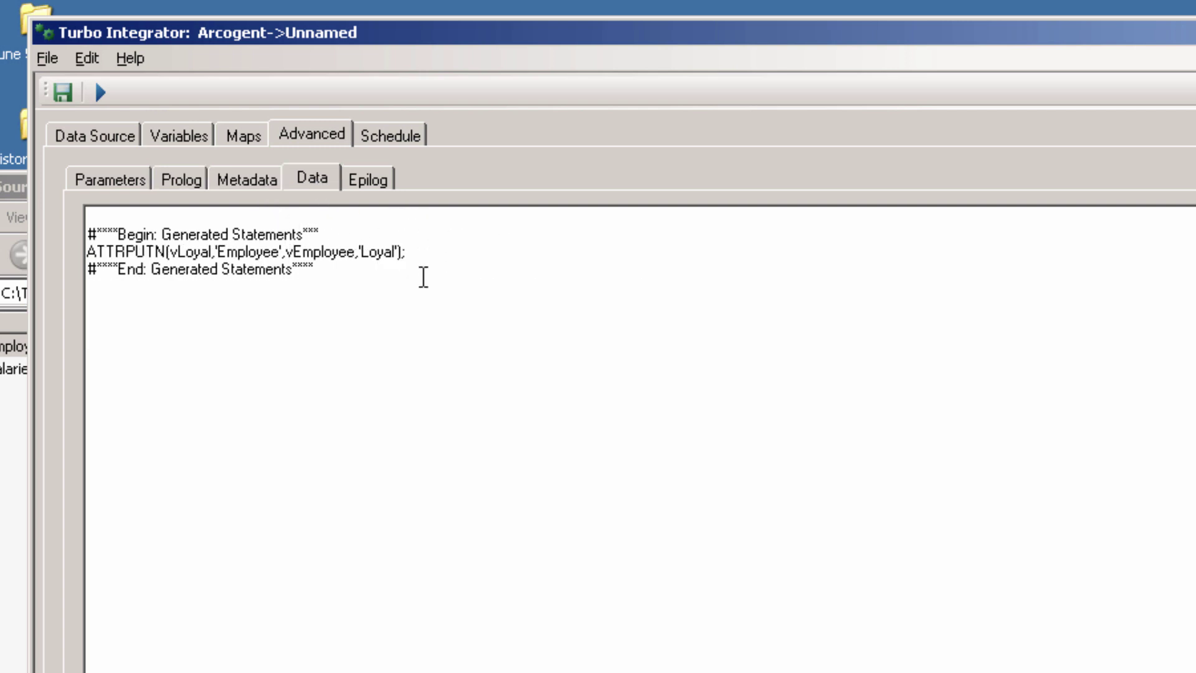
pyautogui.click(384, 180)
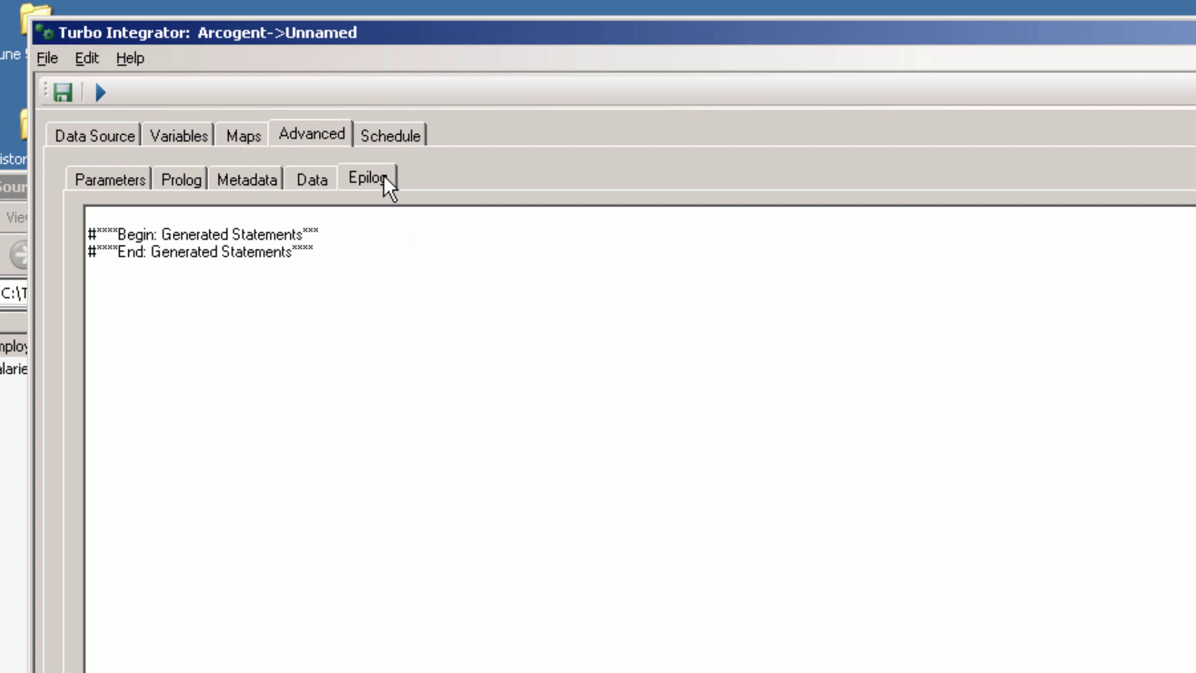
pyautogui.click(387, 142)
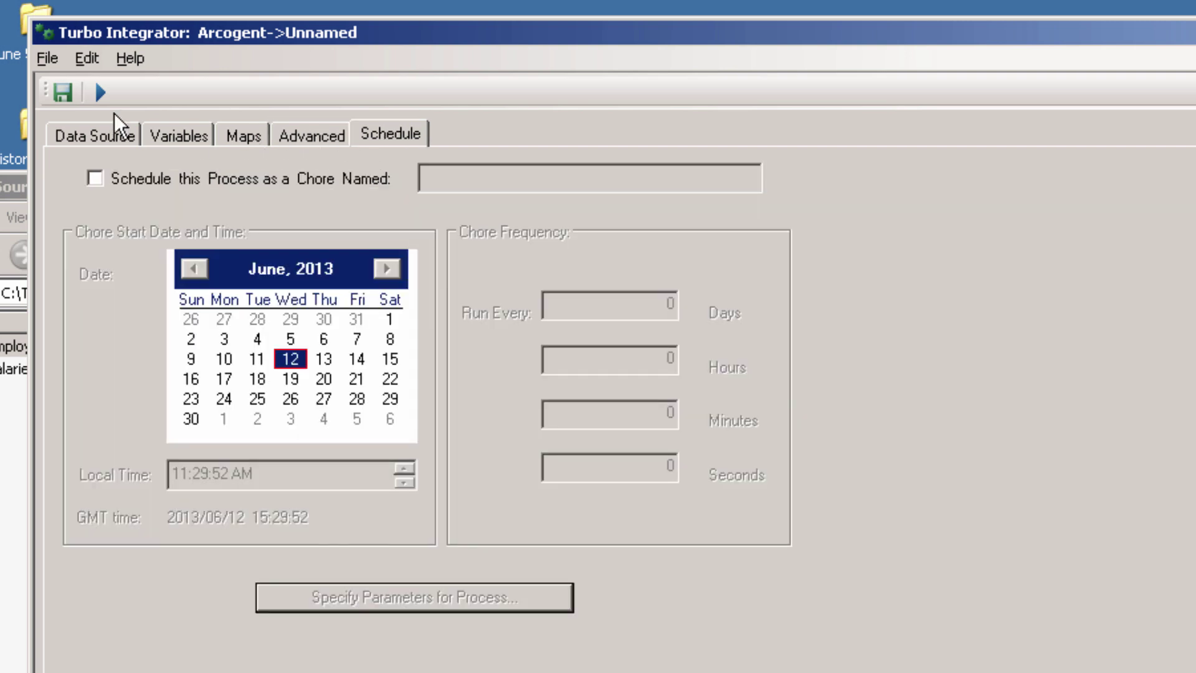
# Save the process as Create Dim Employee and run it, dismissing the completion message.
pyautogui.click(60, 92)
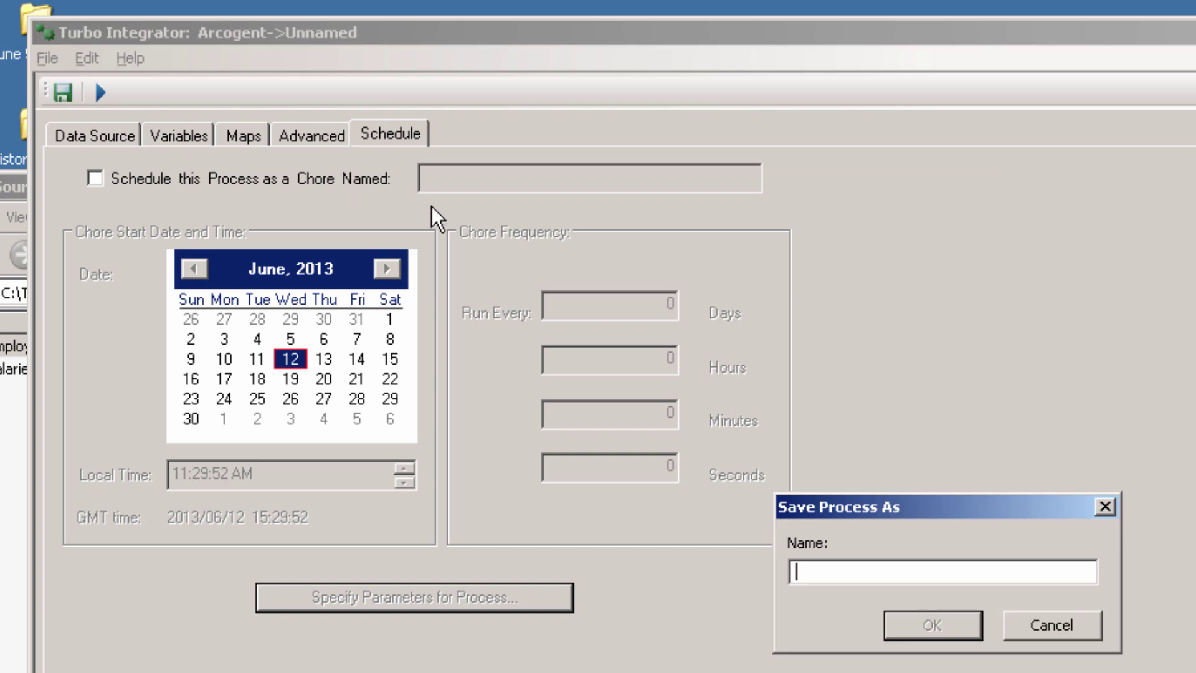
pyautogui.write('Create Dim ')
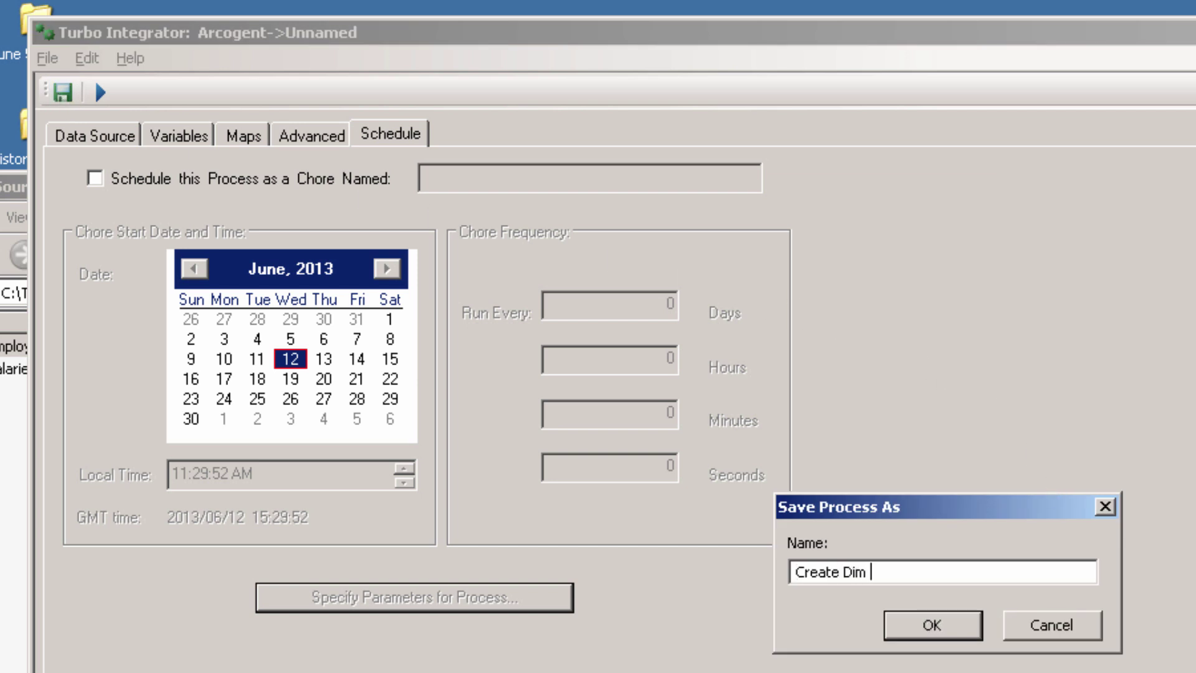
pyautogui.write('Employee')
pyautogui.click(968, 629)
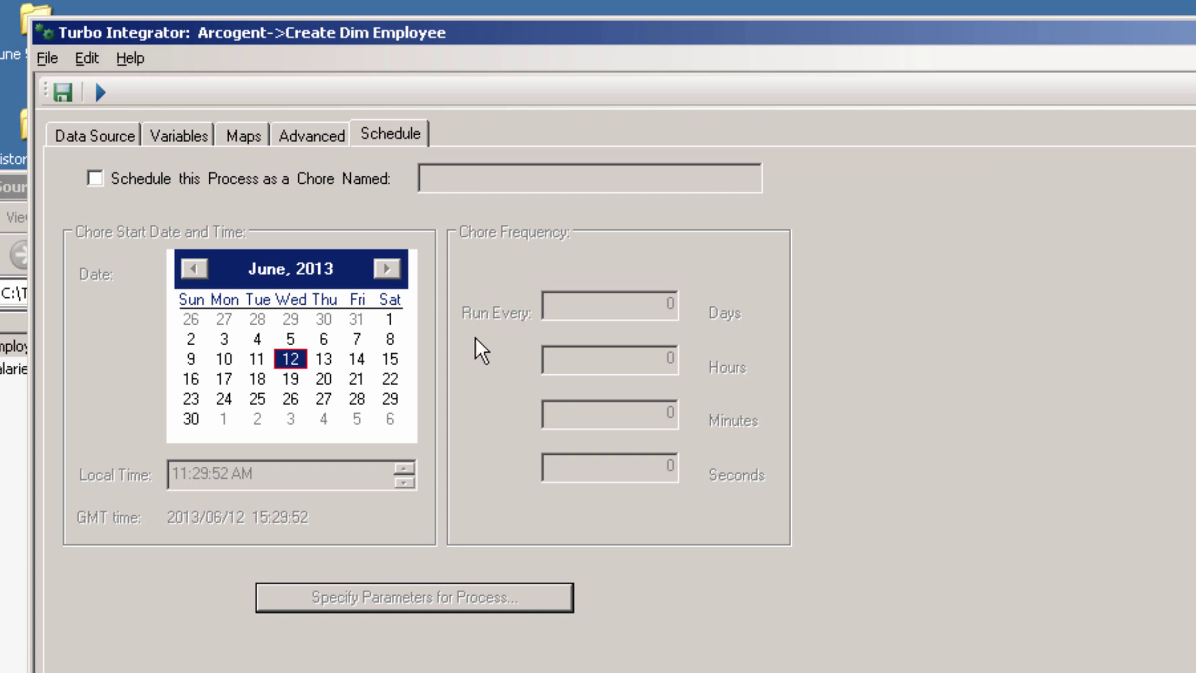
pyautogui.click(98, 94)
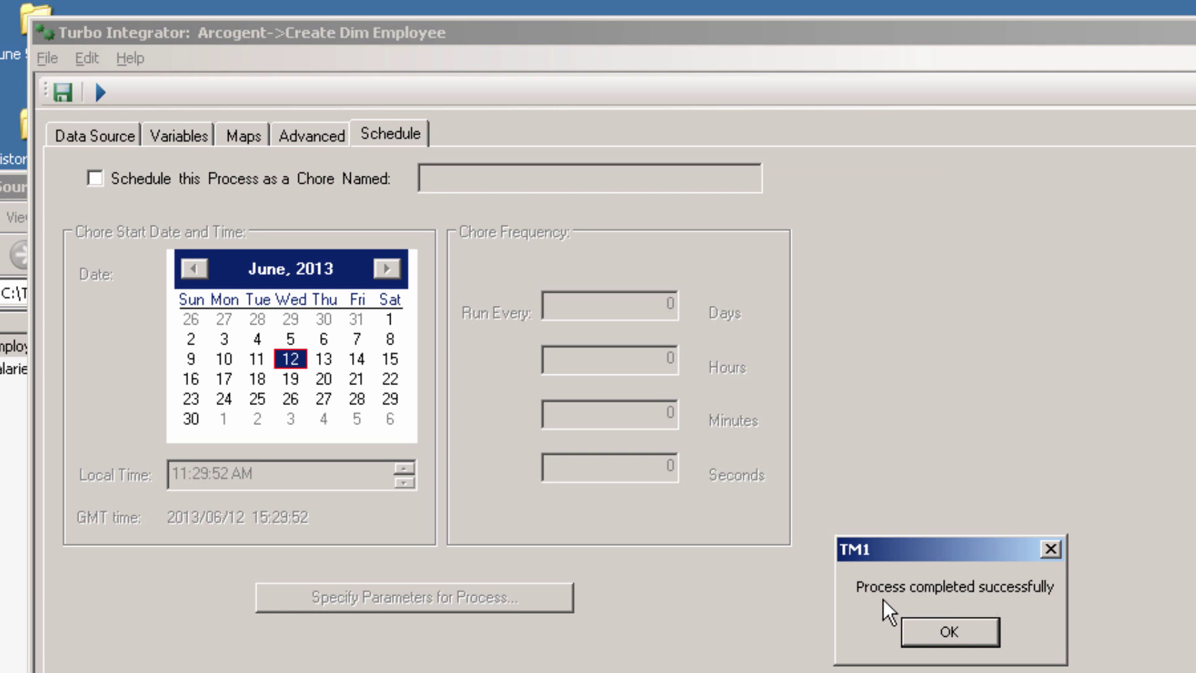
pyautogui.click(954, 638)
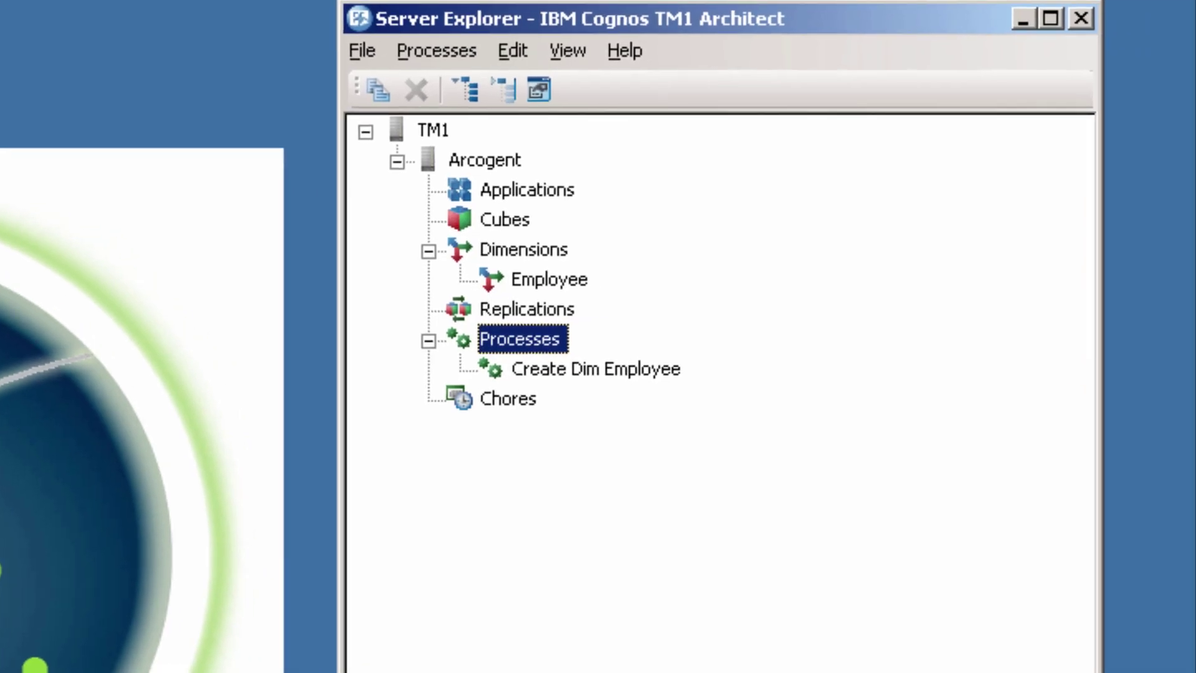
# Examine the Employee dimension's structure to check its hierarchy of elements, closing the editor without changes.
pyautogui.rightClick(559, 281)
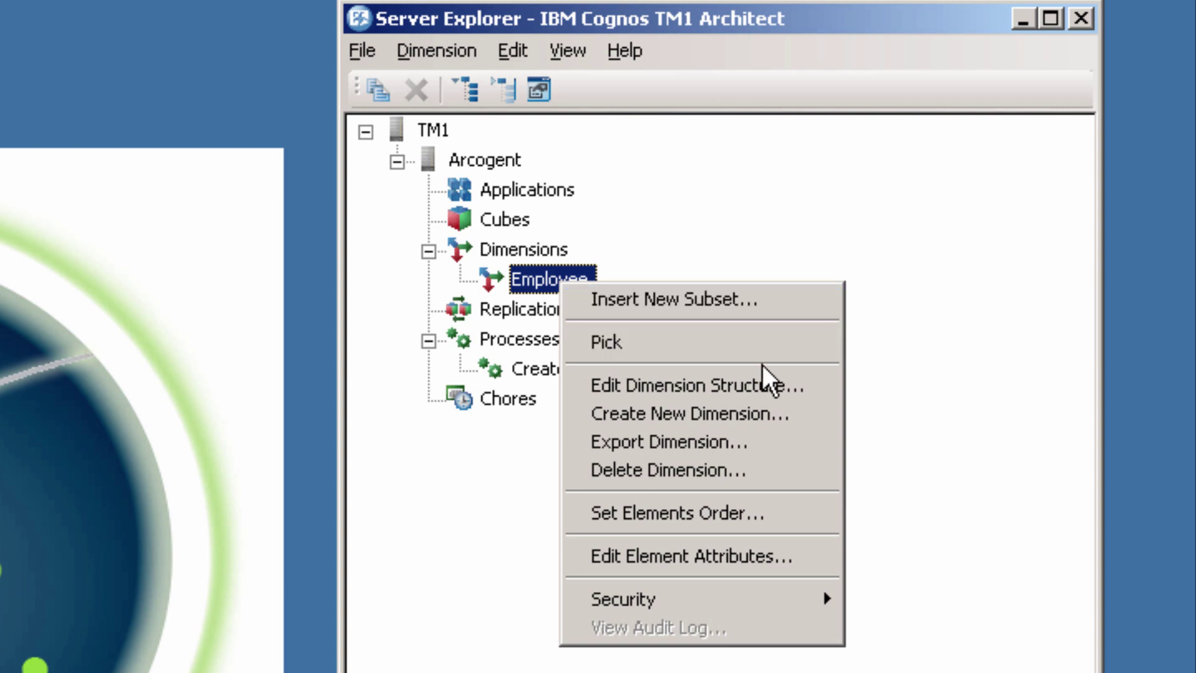
pyautogui.click(809, 390)
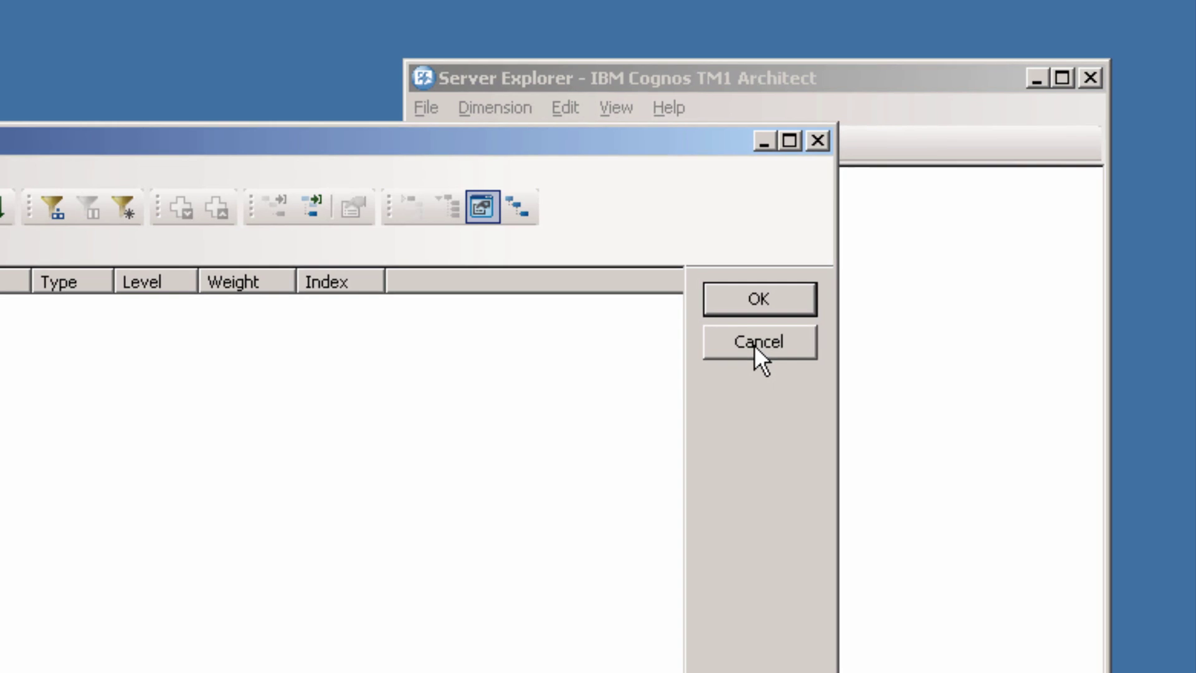
pyautogui.click(756, 344)
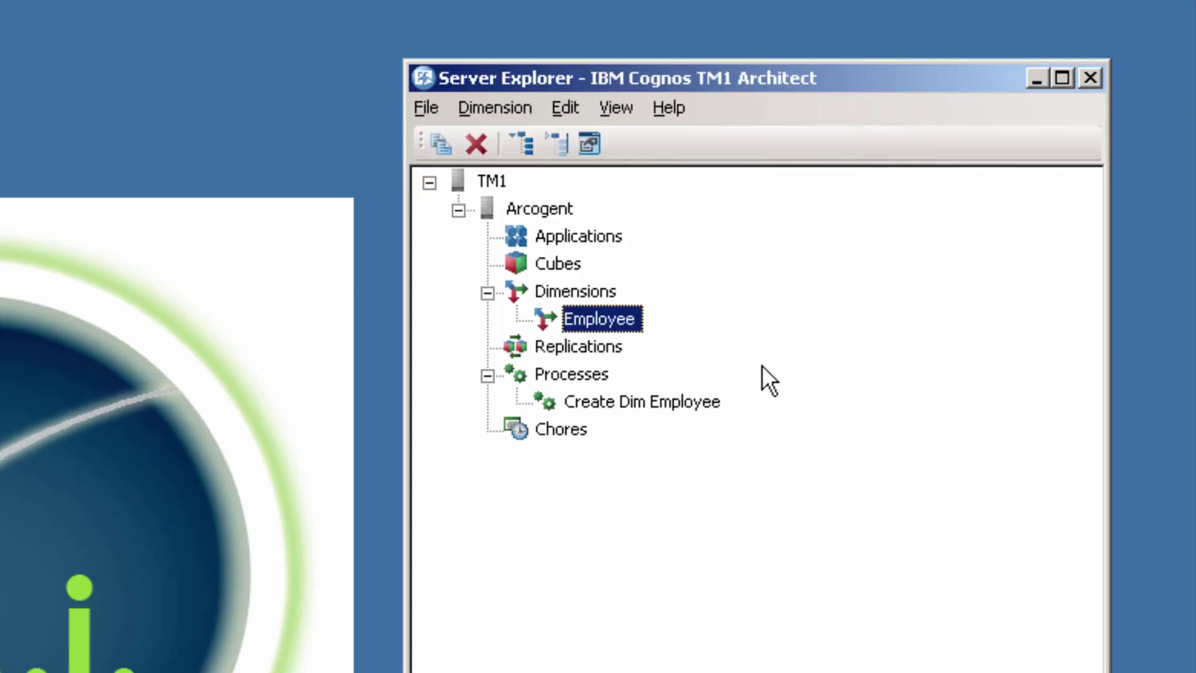
# Review the Loyal attribute values in the Employee dimension's element attributes, closing the editor without changes.
pyautogui.rightClick(615, 317)
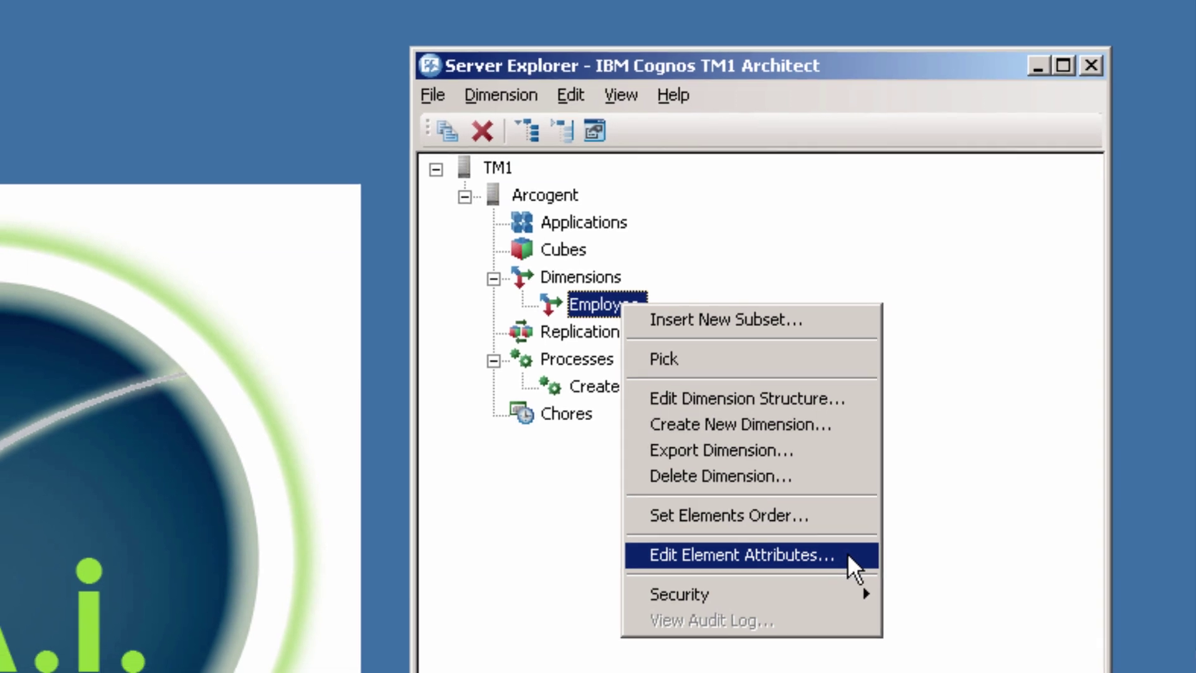
pyautogui.click(847, 553)
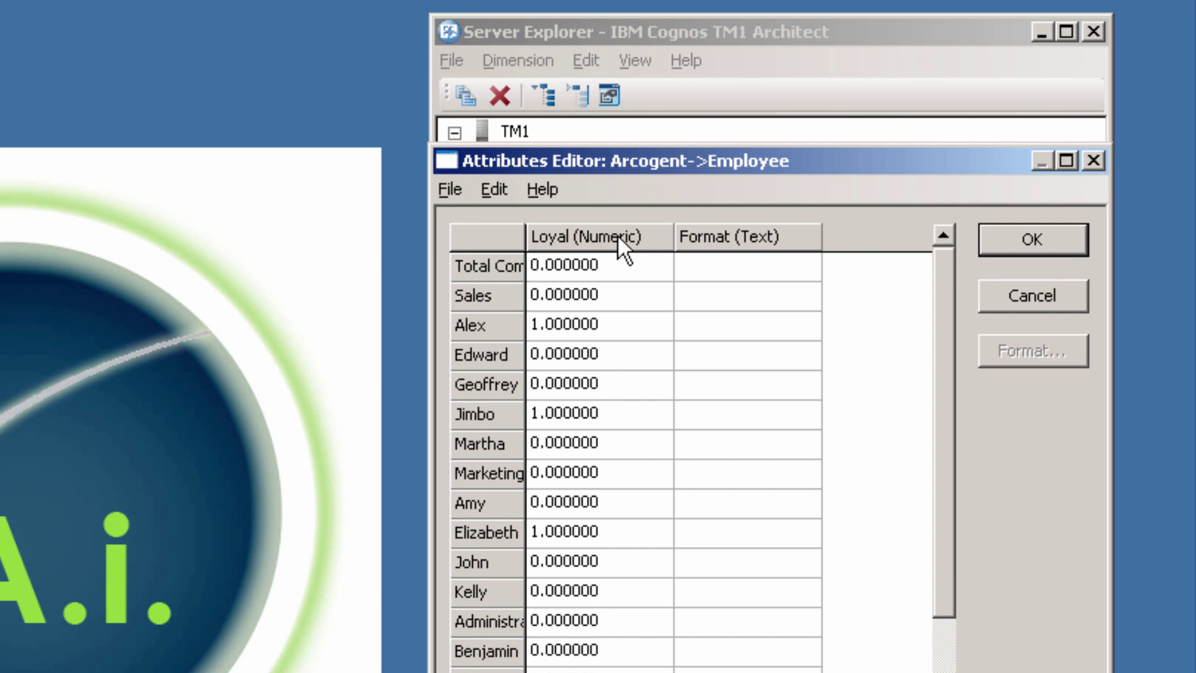
pyautogui.click(1015, 294)
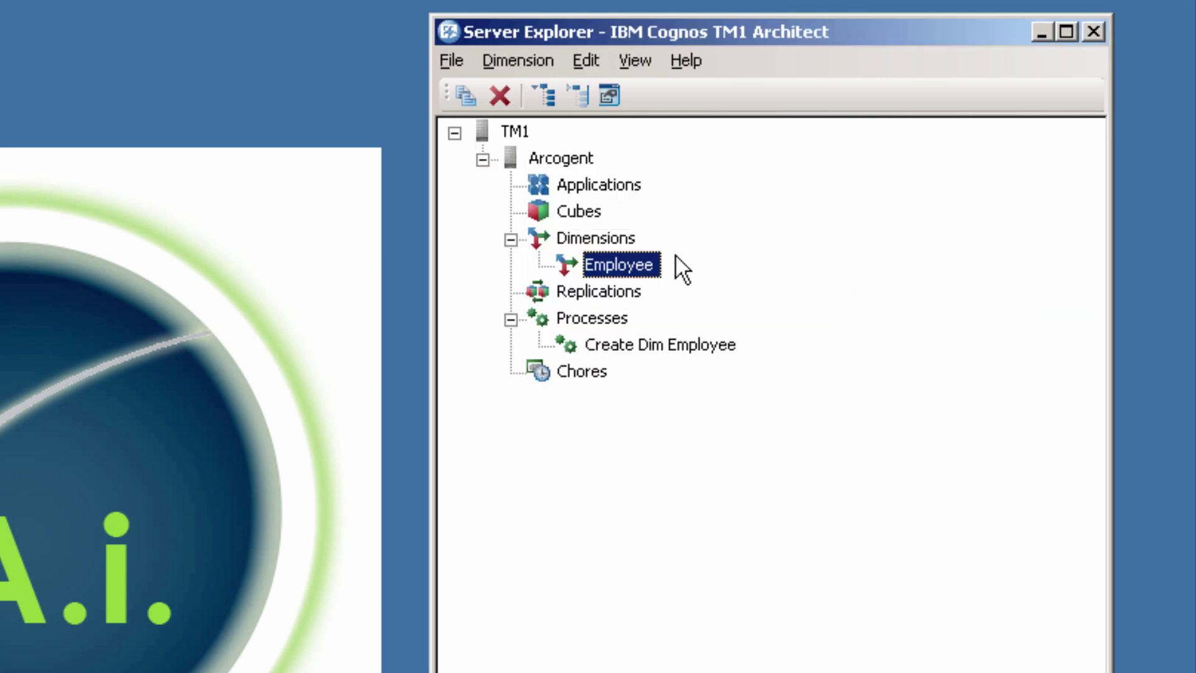
# Start a new subset of the Employee dimension and filter its elements by the Loyal attribute with value 1.000000.
pyautogui.rightClick(623, 263)
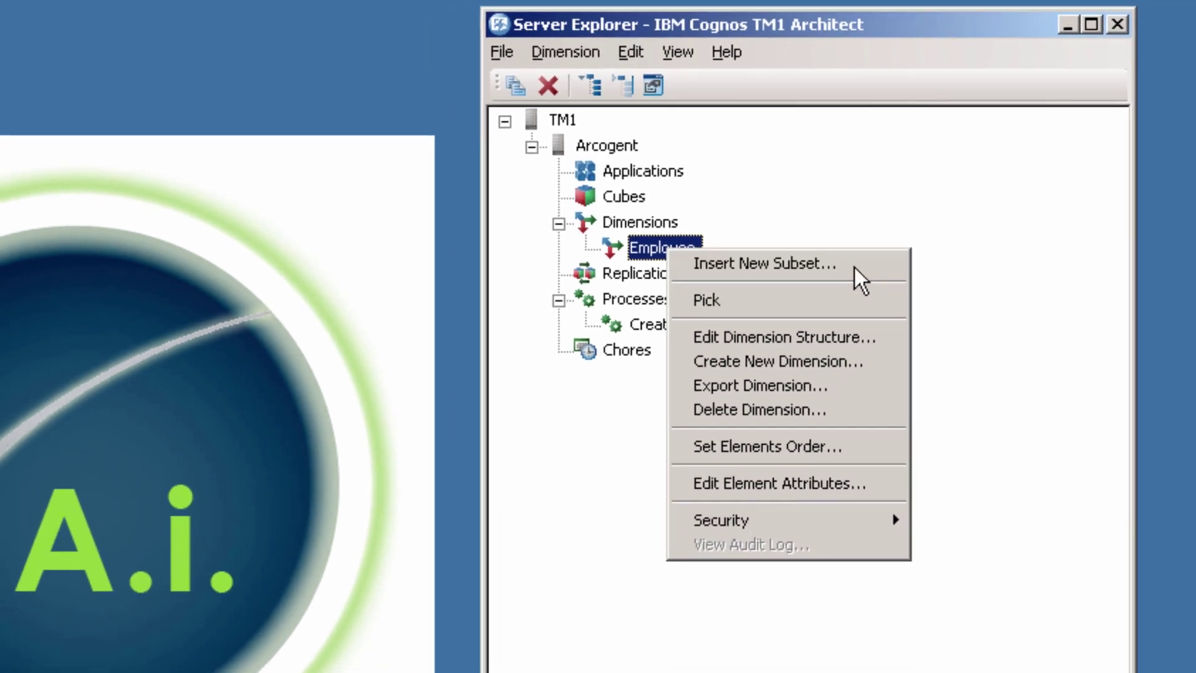
pyautogui.click(819, 283)
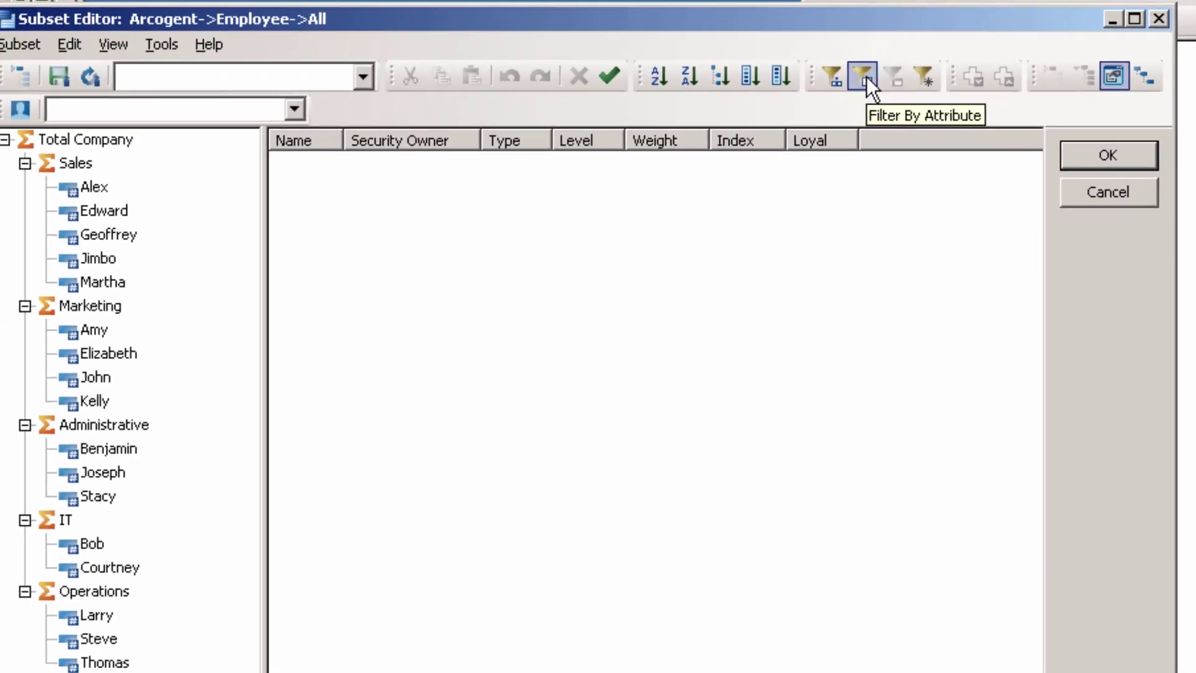
pyautogui.click(864, 77)
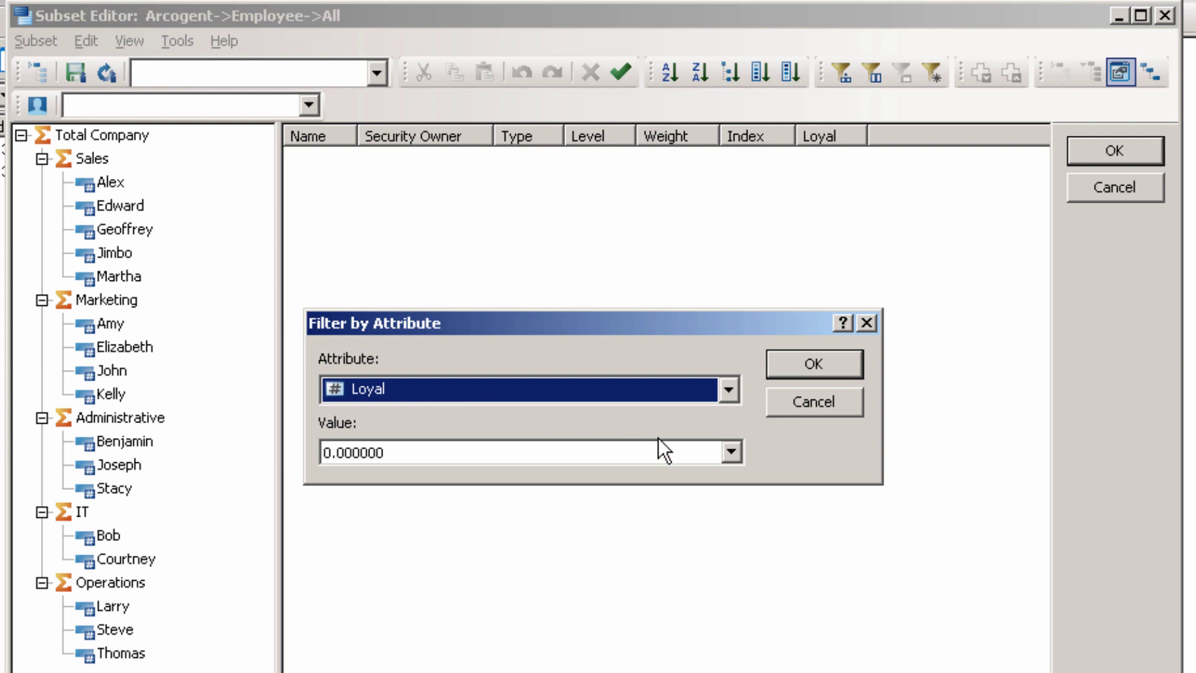
pyautogui.click(731, 454)
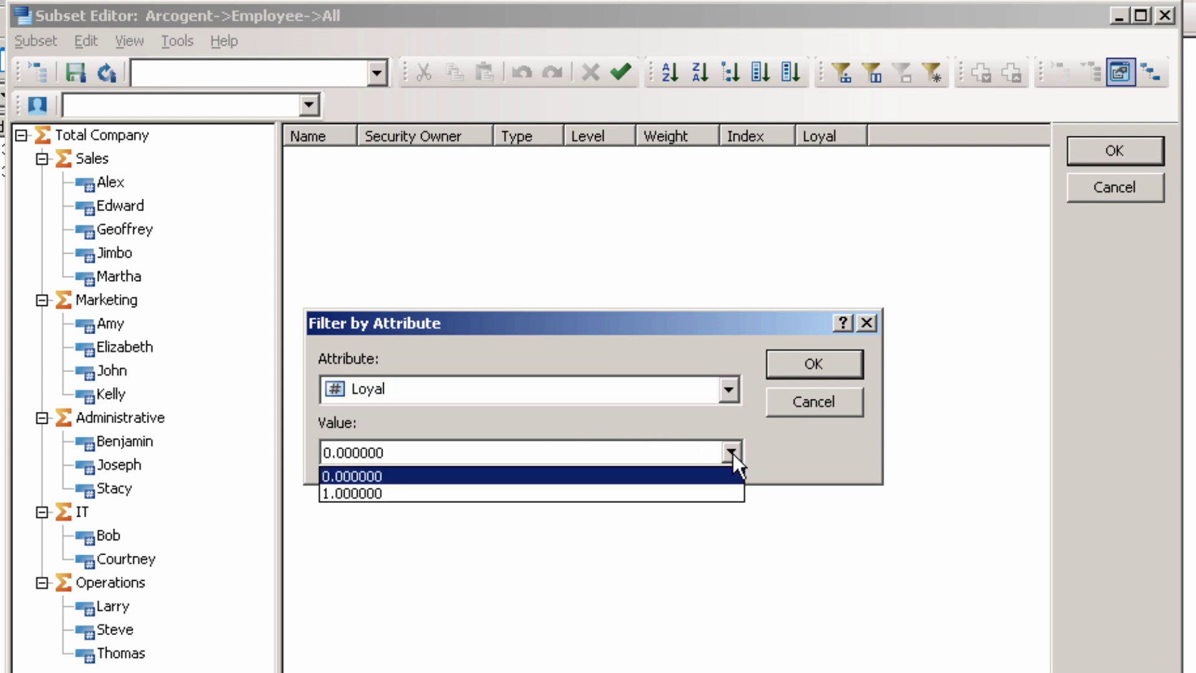
pyautogui.click(373, 493)
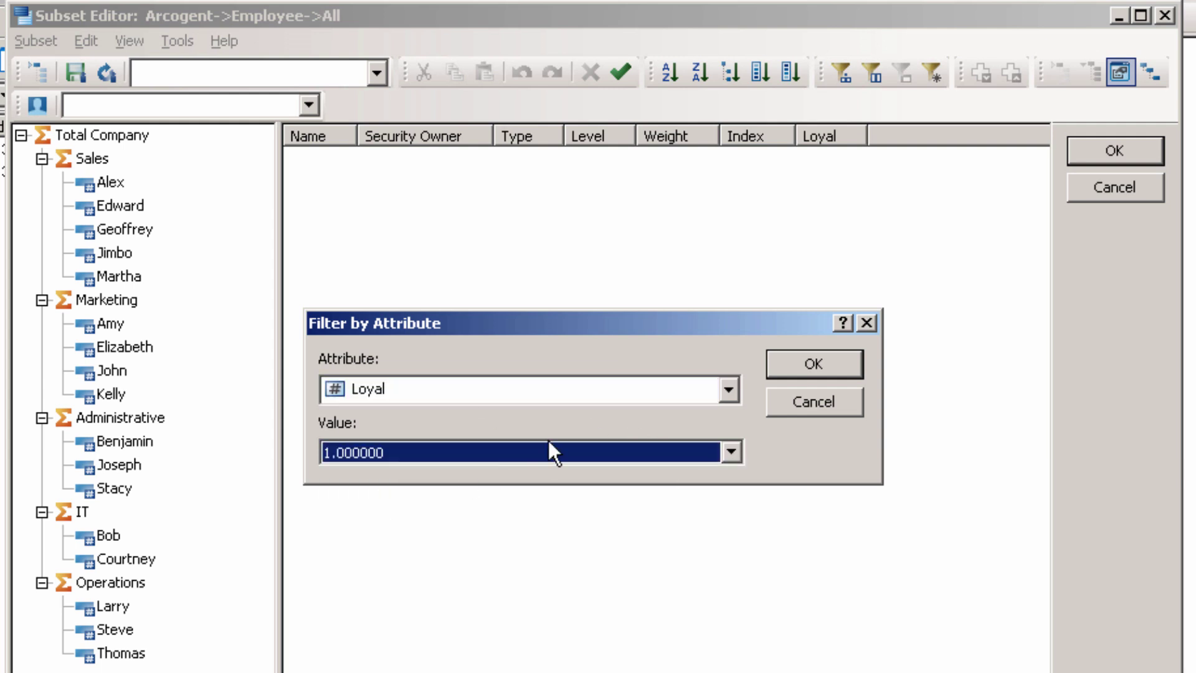
pyautogui.click(794, 368)
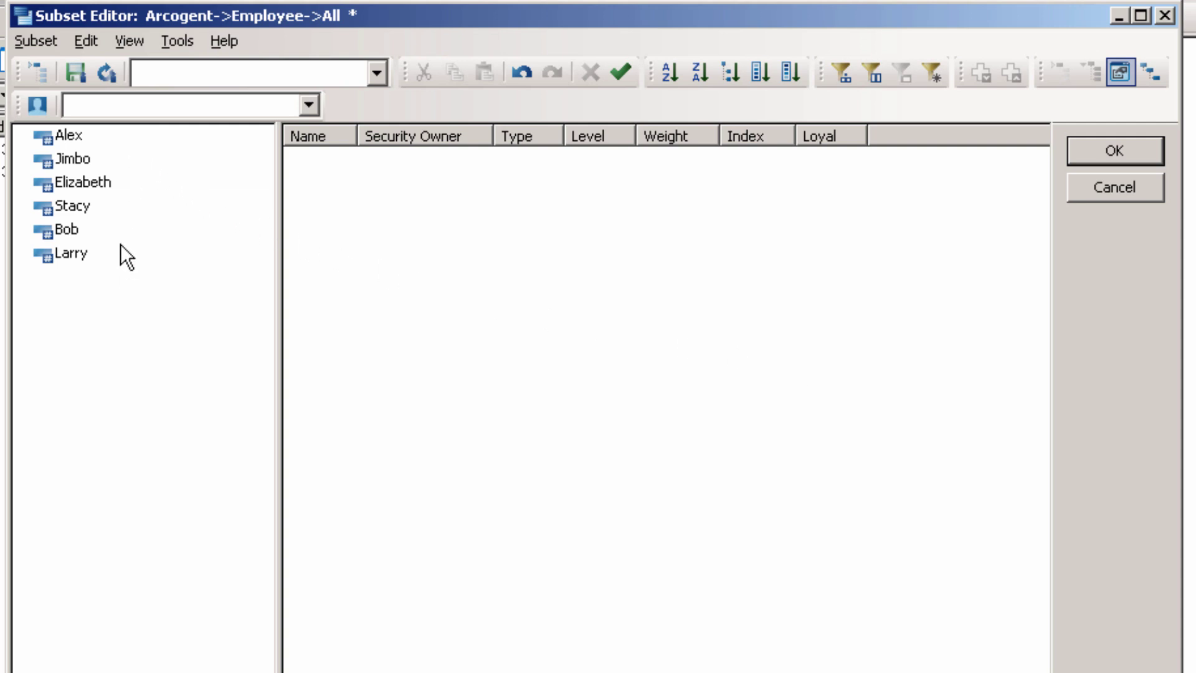
# Save the filtered subset as Loyal Employees with the Private option turned off, and close the subset editor.
pyautogui.click(46, 43)
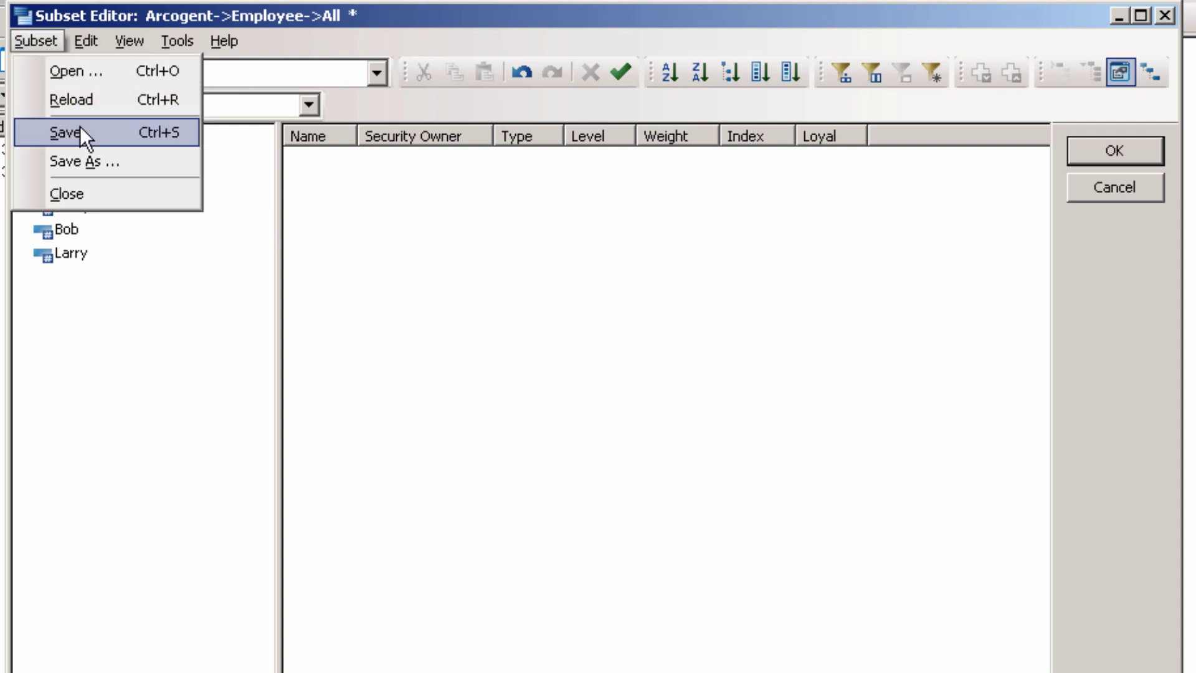
pyautogui.click(91, 159)
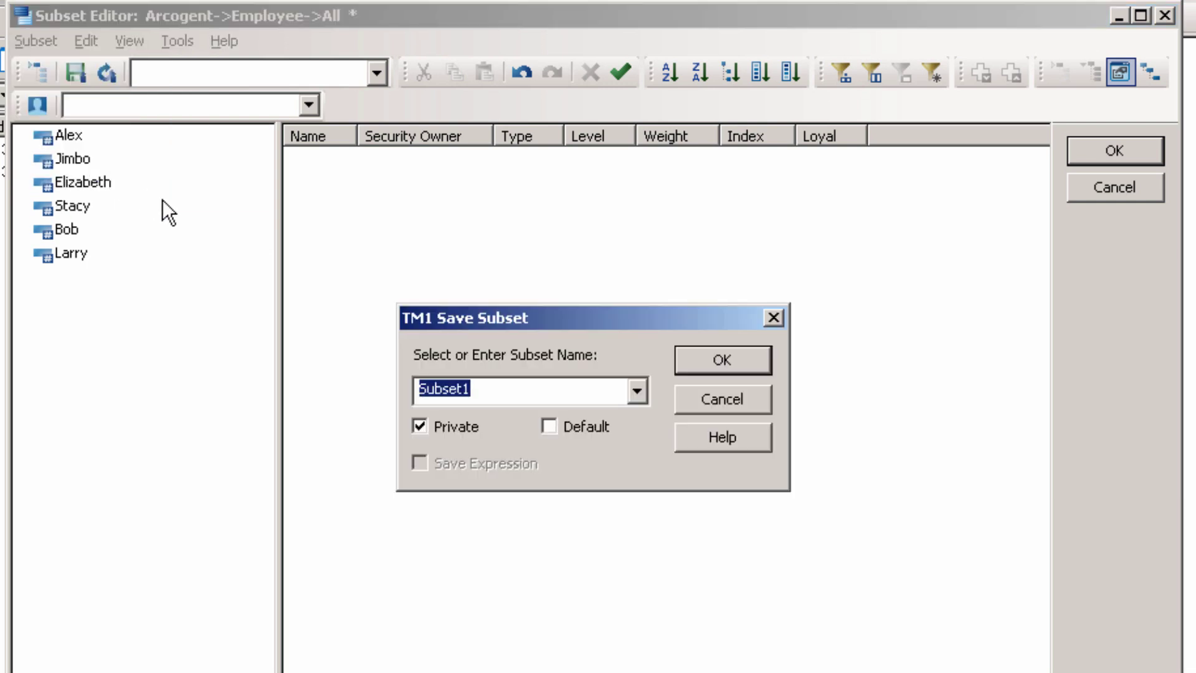
pyautogui.click(420, 427)
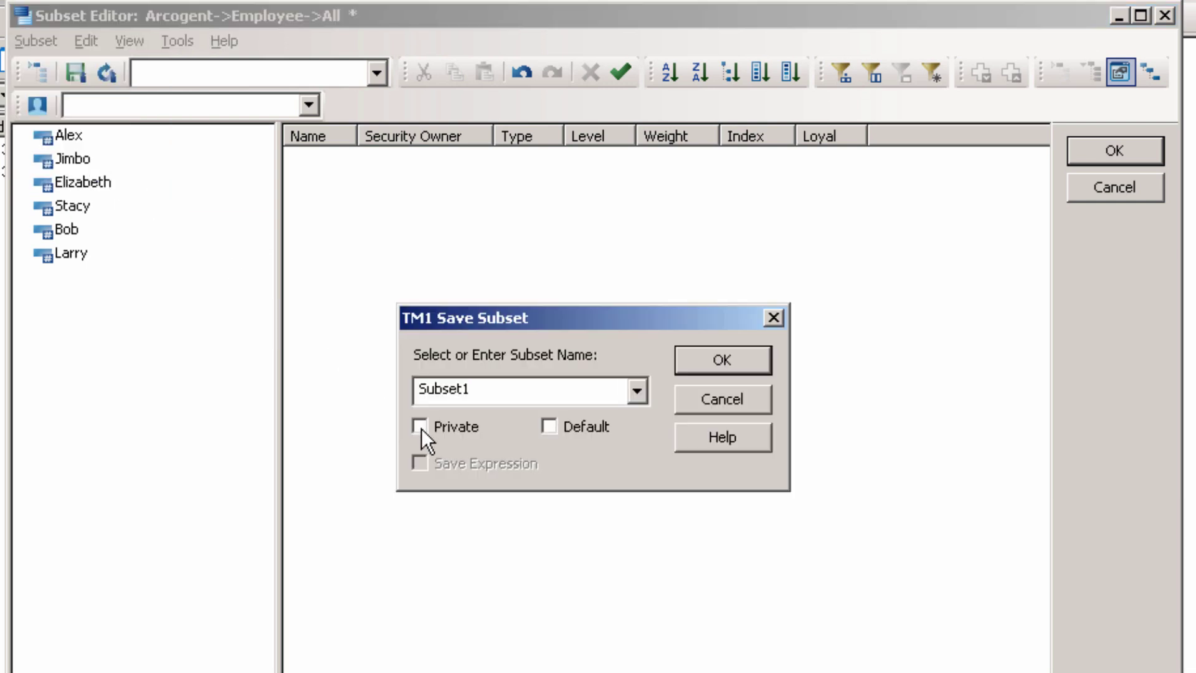
pyautogui.click(475, 390)
pyautogui.write('Loyal Employees')
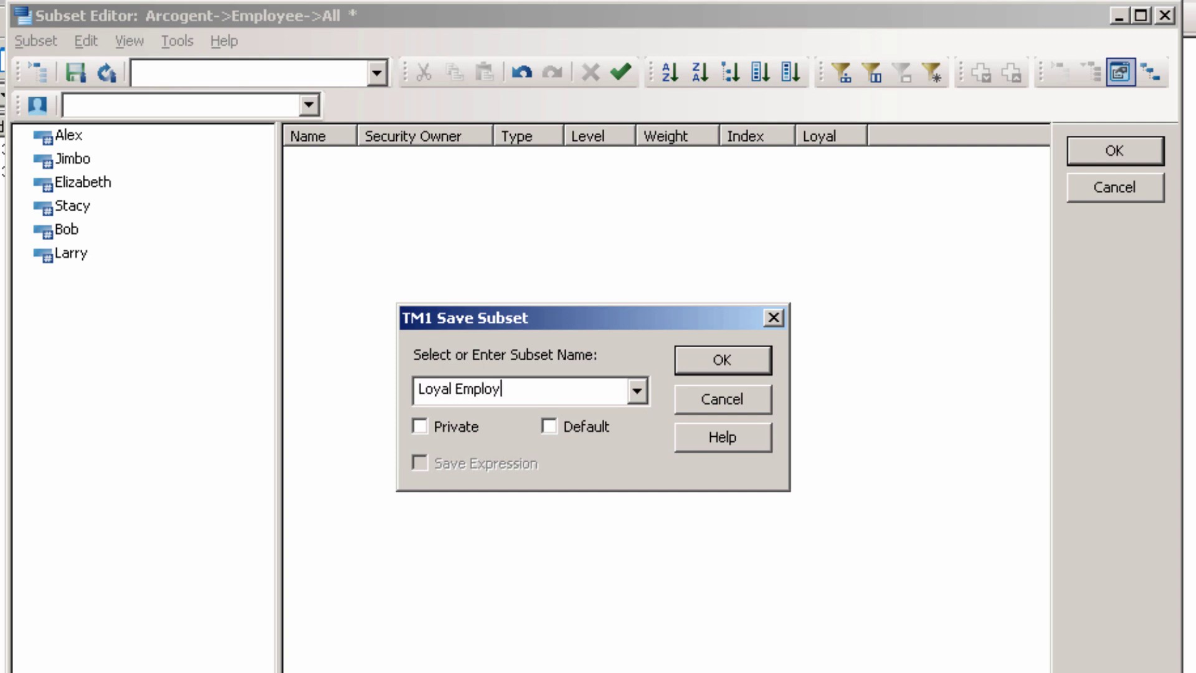
pyautogui.click(719, 360)
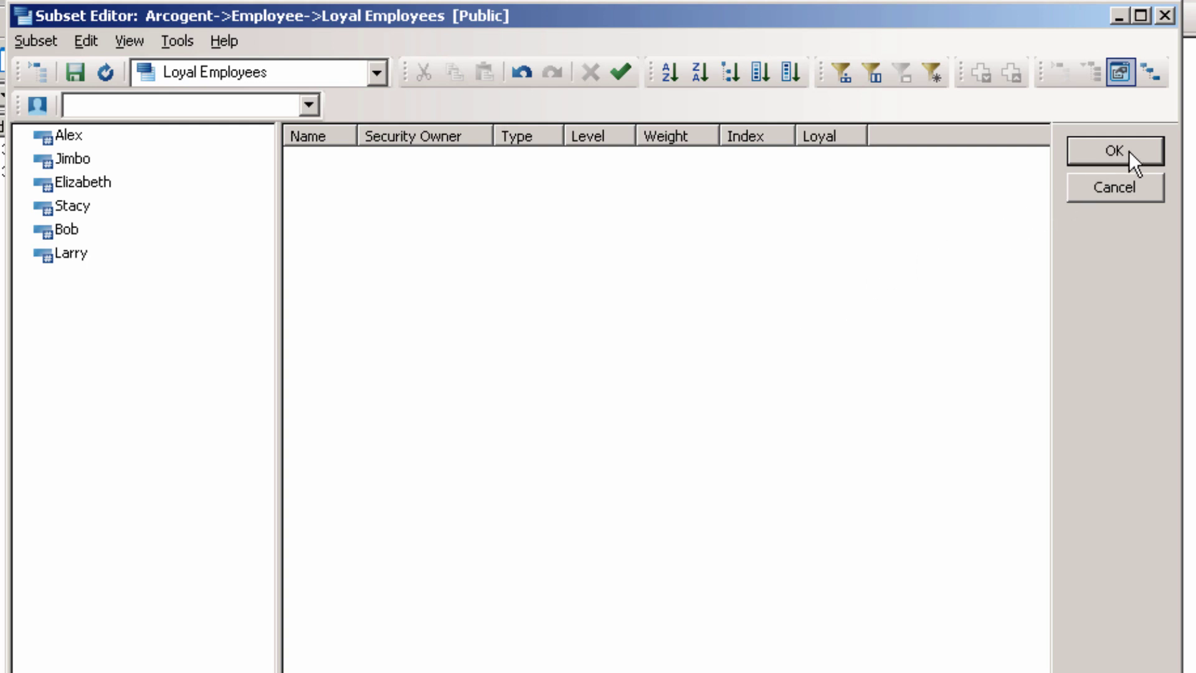
pyautogui.click(1114, 151)
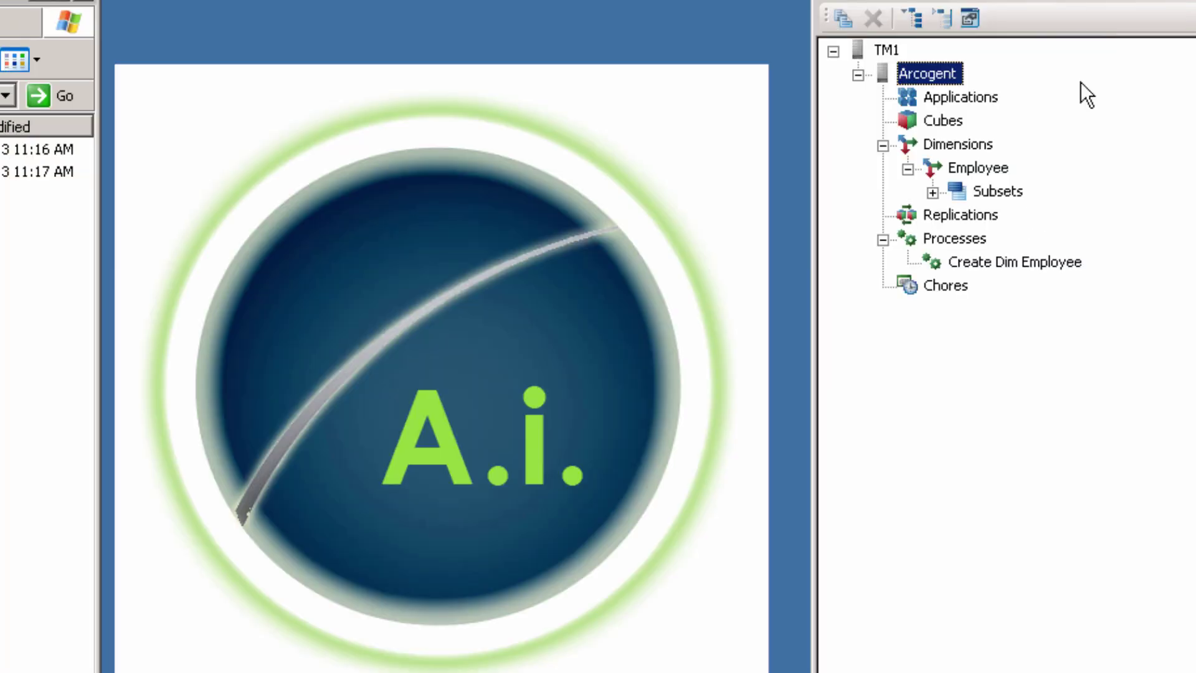